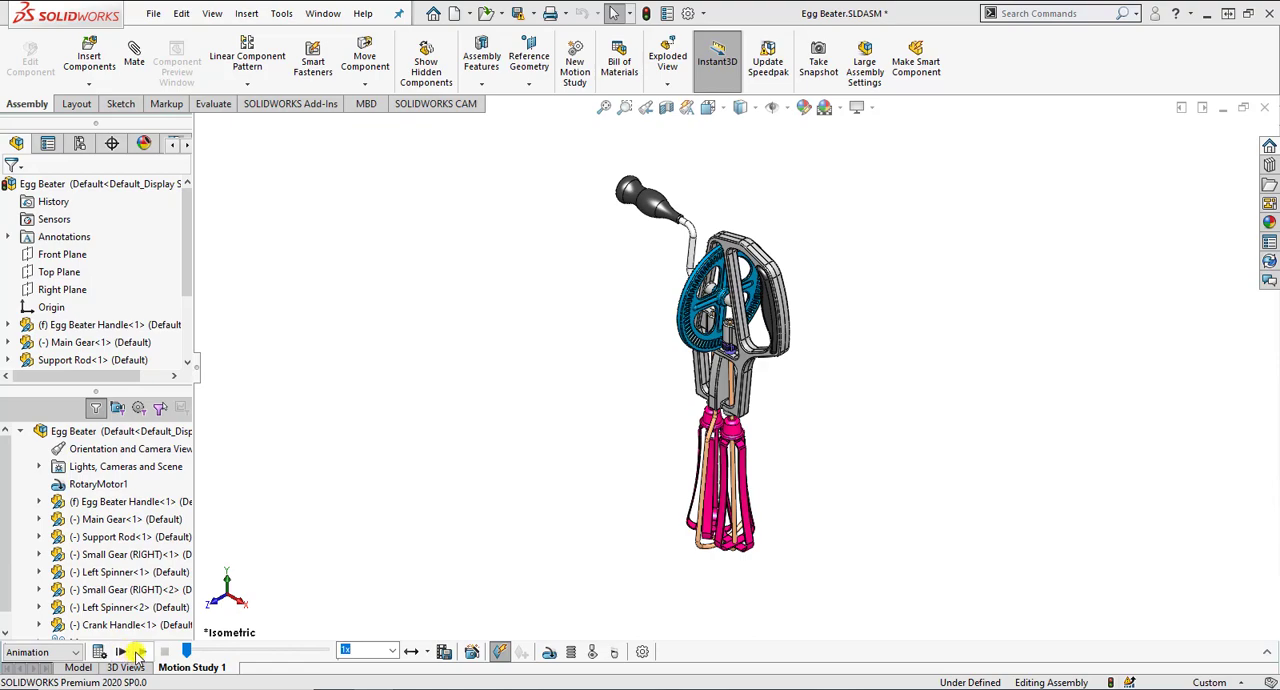
Step: Play and stop the existing egg beater animation, and close the assembly without saving its changes
click(137, 651)
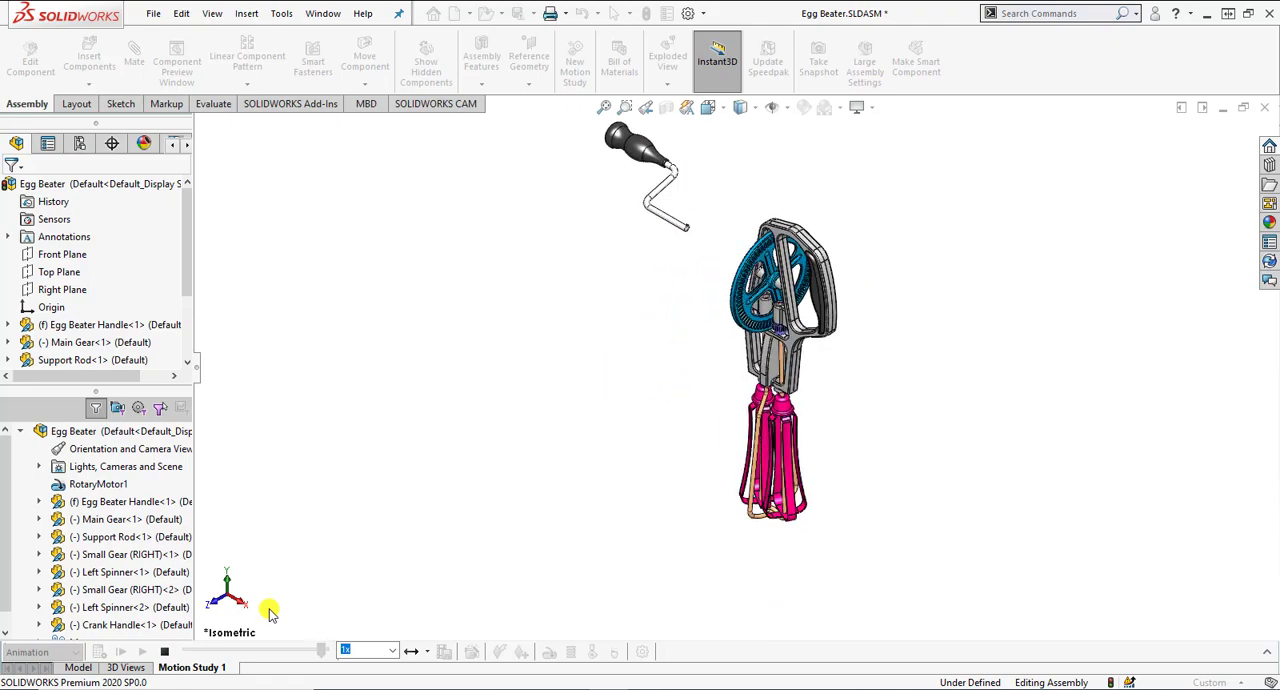
click(167, 652)
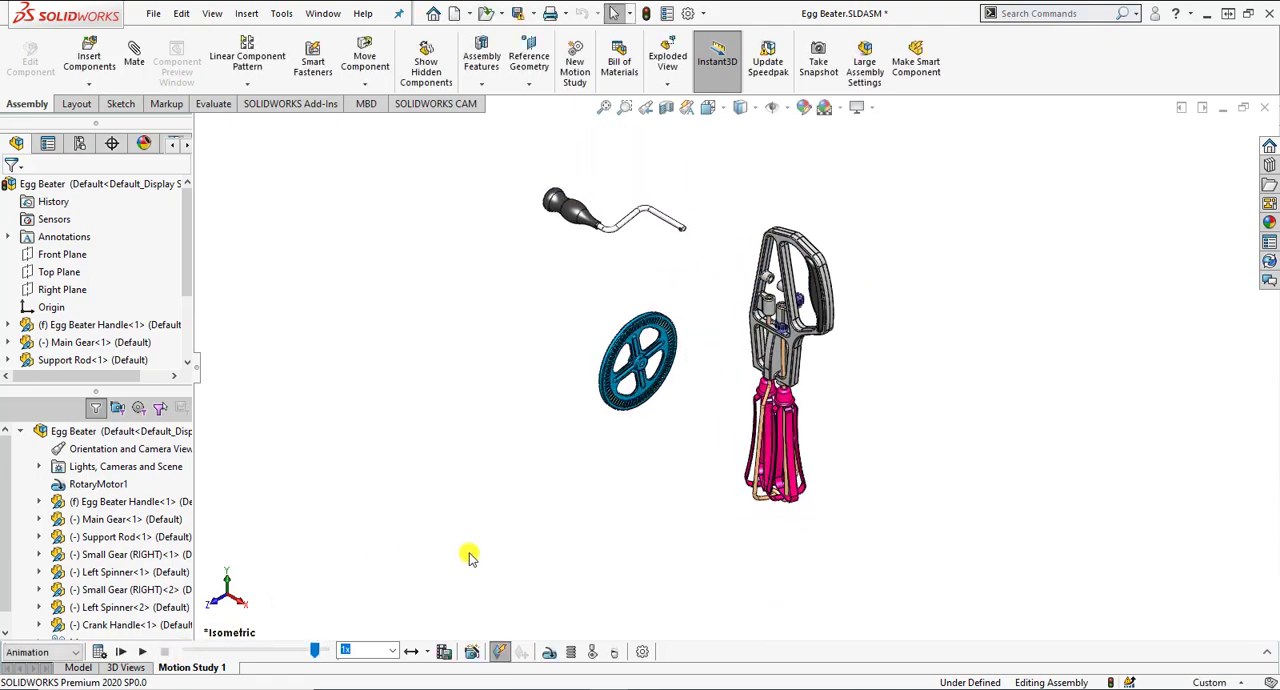
click(1264, 107)
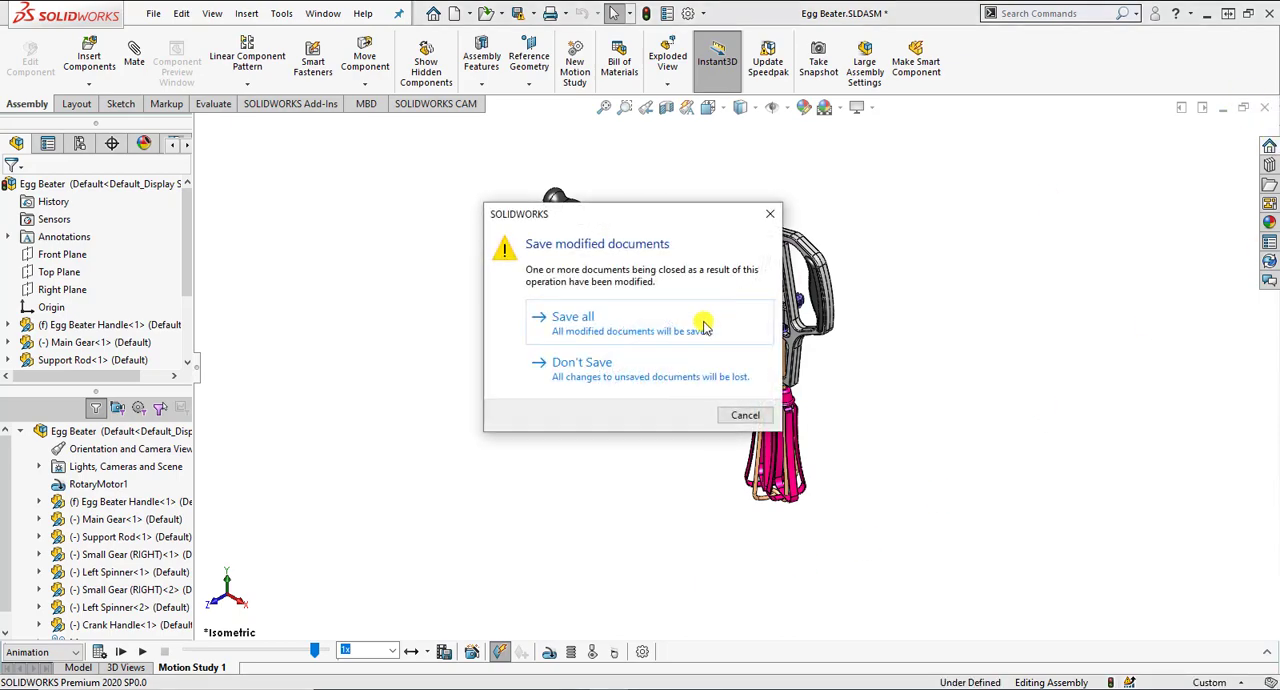
click(670, 372)
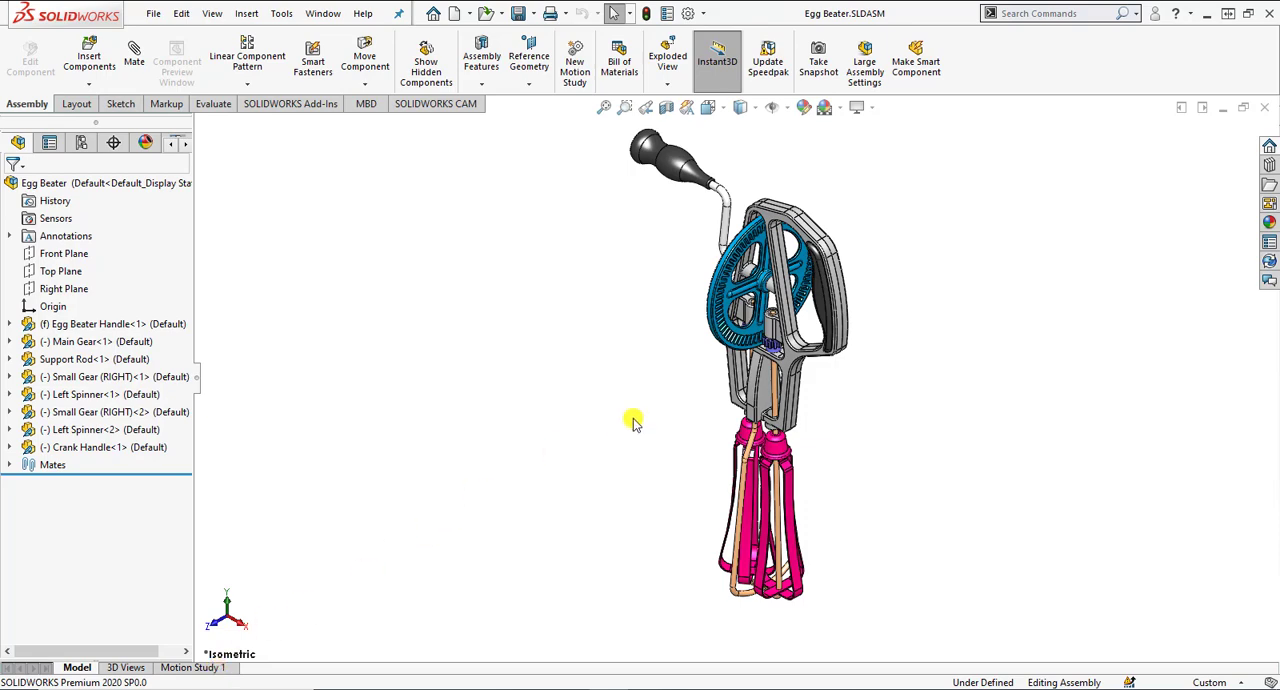
Step: Create a new motion study for the egg beater assembly, expand its timeline and set the study type to Animation
click(576, 60)
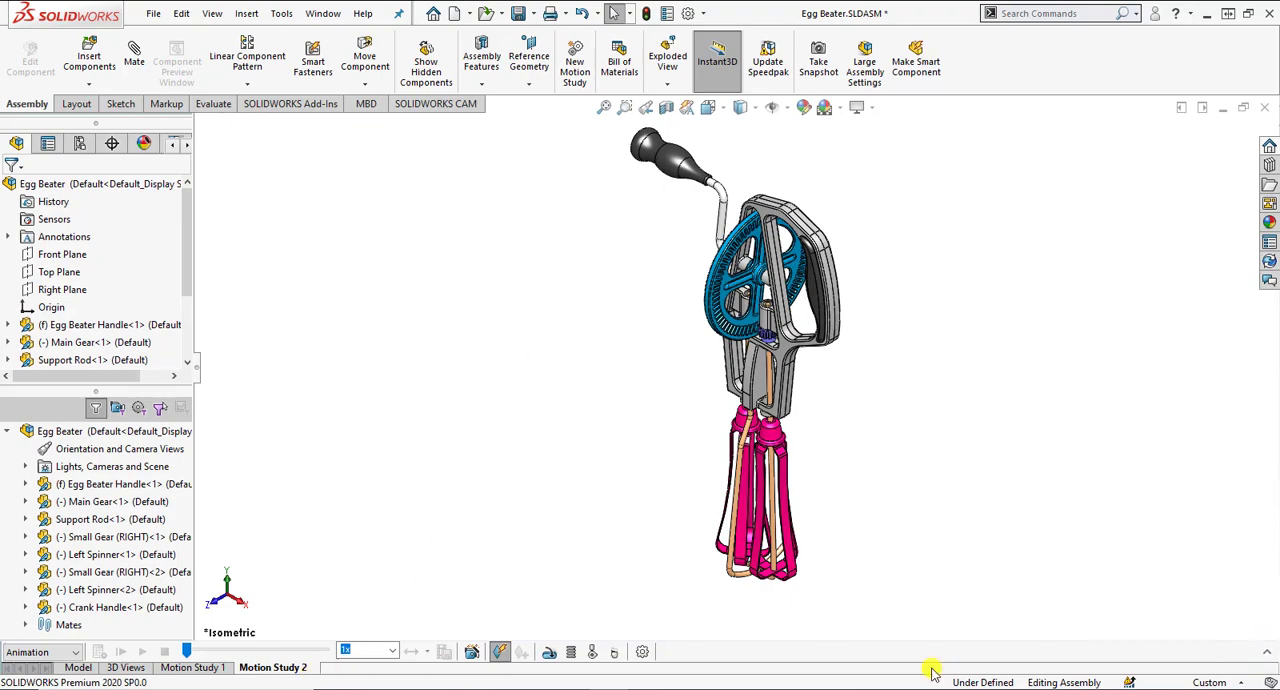
click(1270, 653)
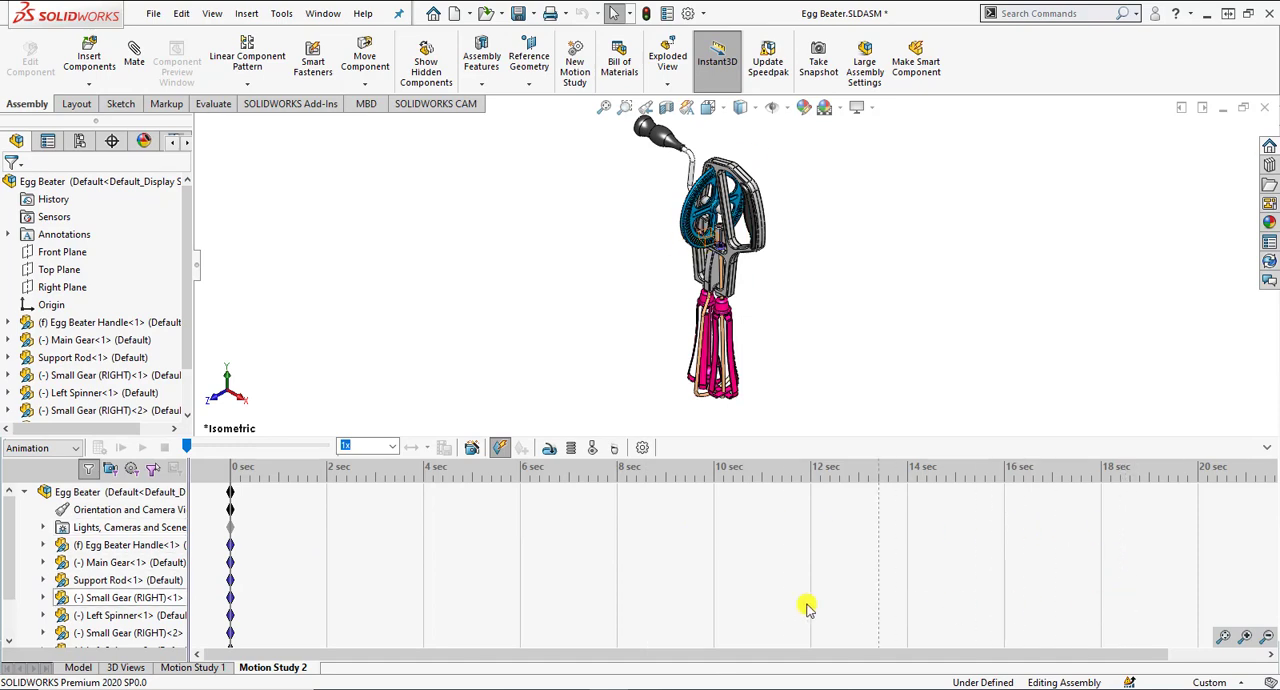
click(60, 449)
click(30, 466)
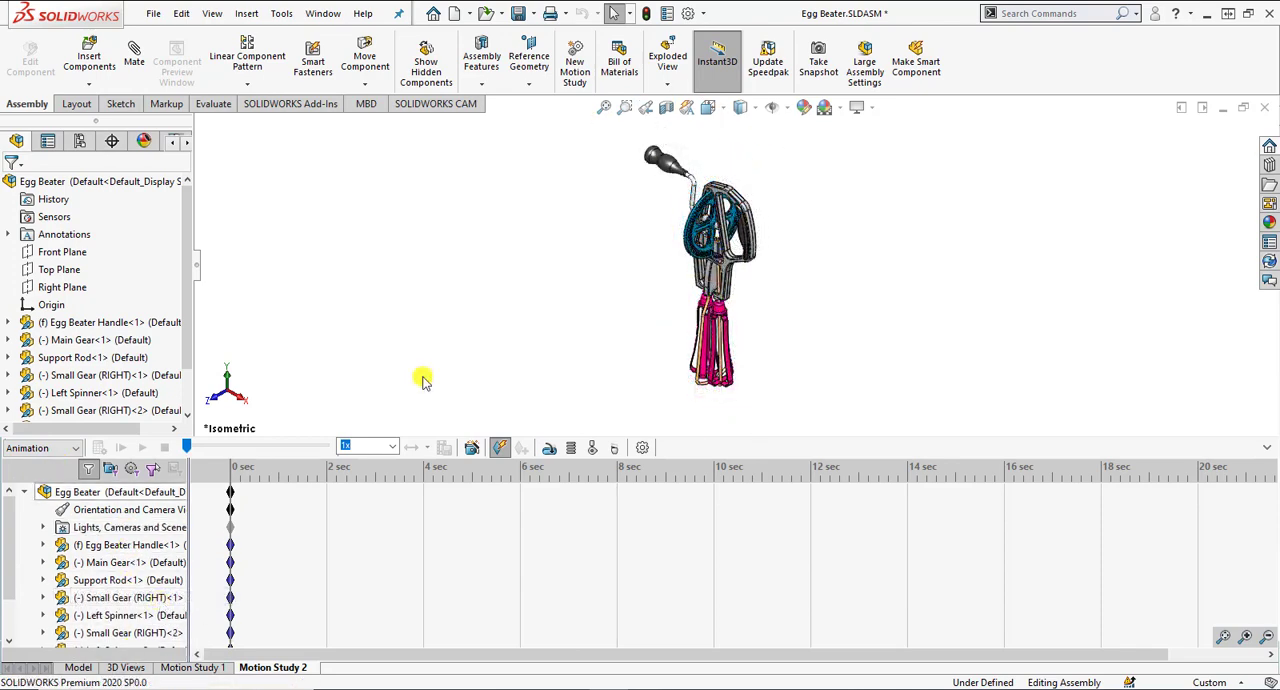
Step: Start a rotary motor and place it on the circular hub edge of the main gear
click(559, 449)
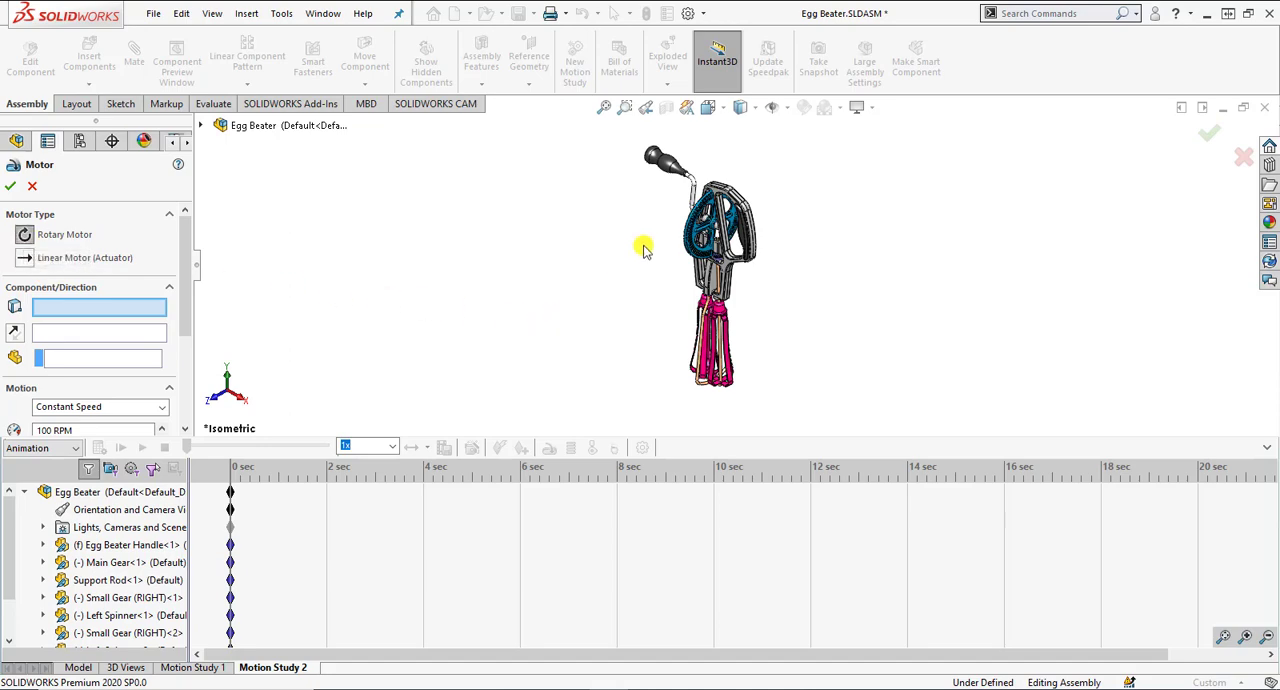
scroll(660, 240, down, 5)
scroll(760, 236, down, 10)
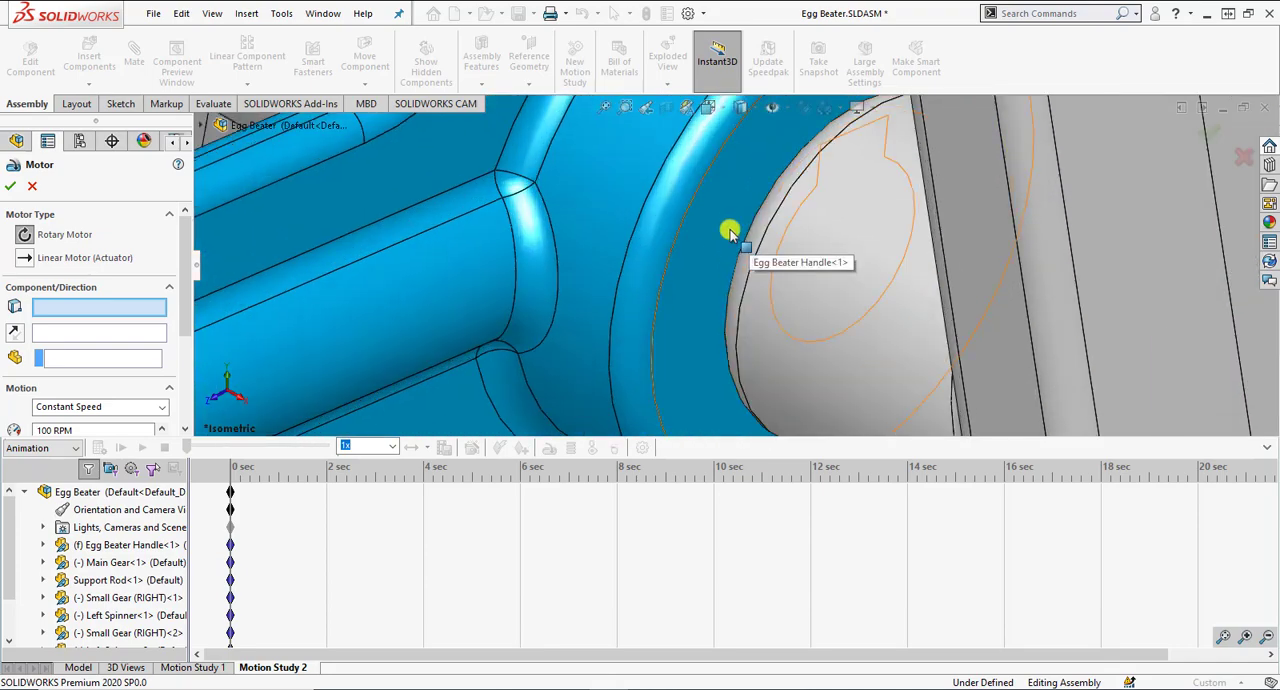
click(660, 272)
scroll(707, 316, up, 5)
scroll(707, 316, up, 2)
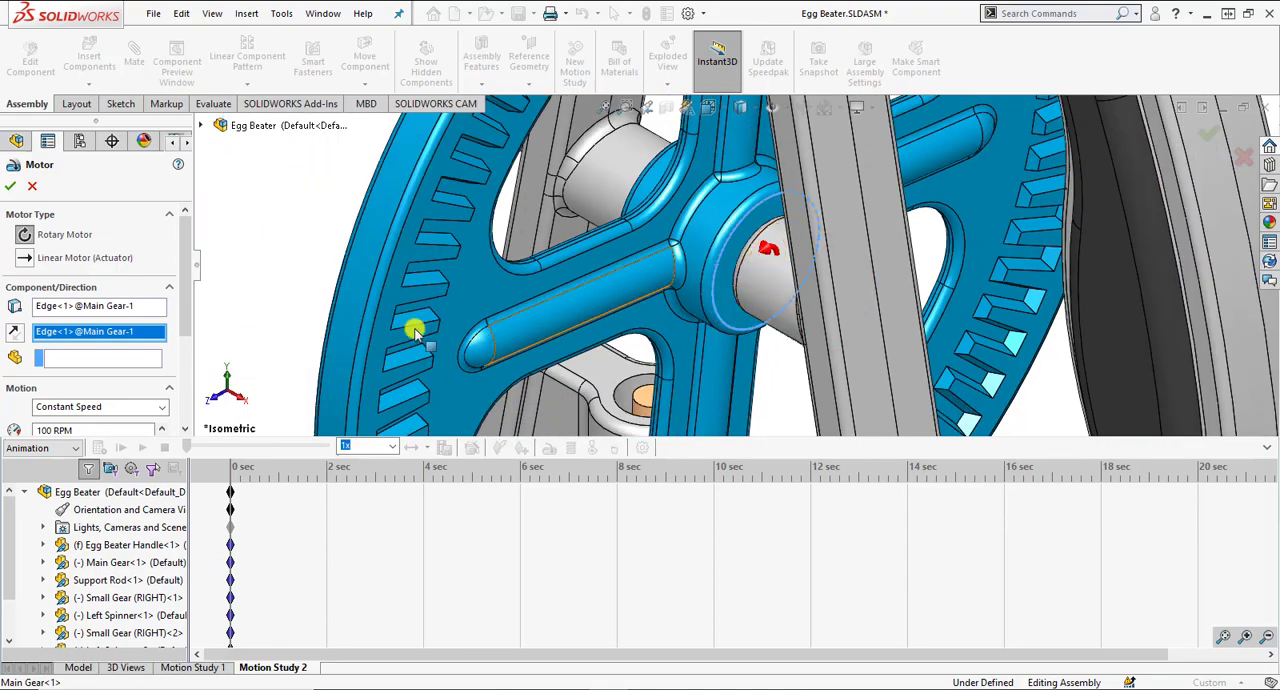
scroll(665, 335, up, 6)
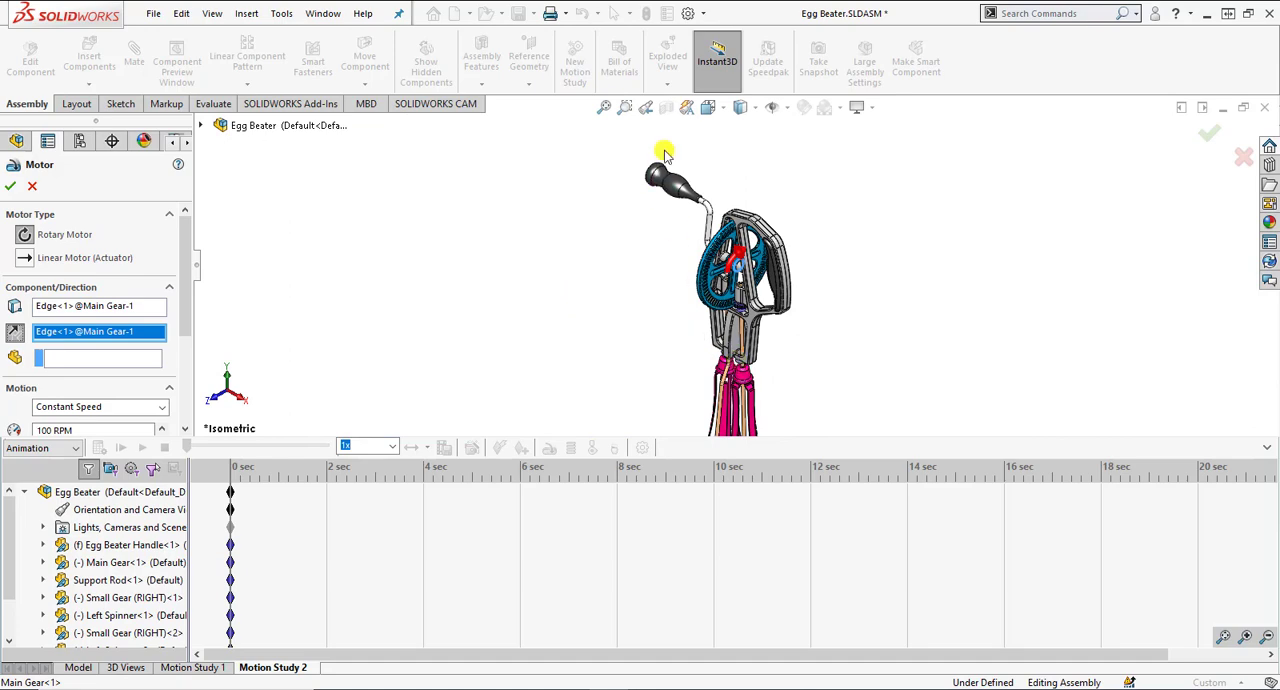
Step: Set the main gear motor to a constant speed of 30 RPM and accept it
click(708, 107)
click(796, 151)
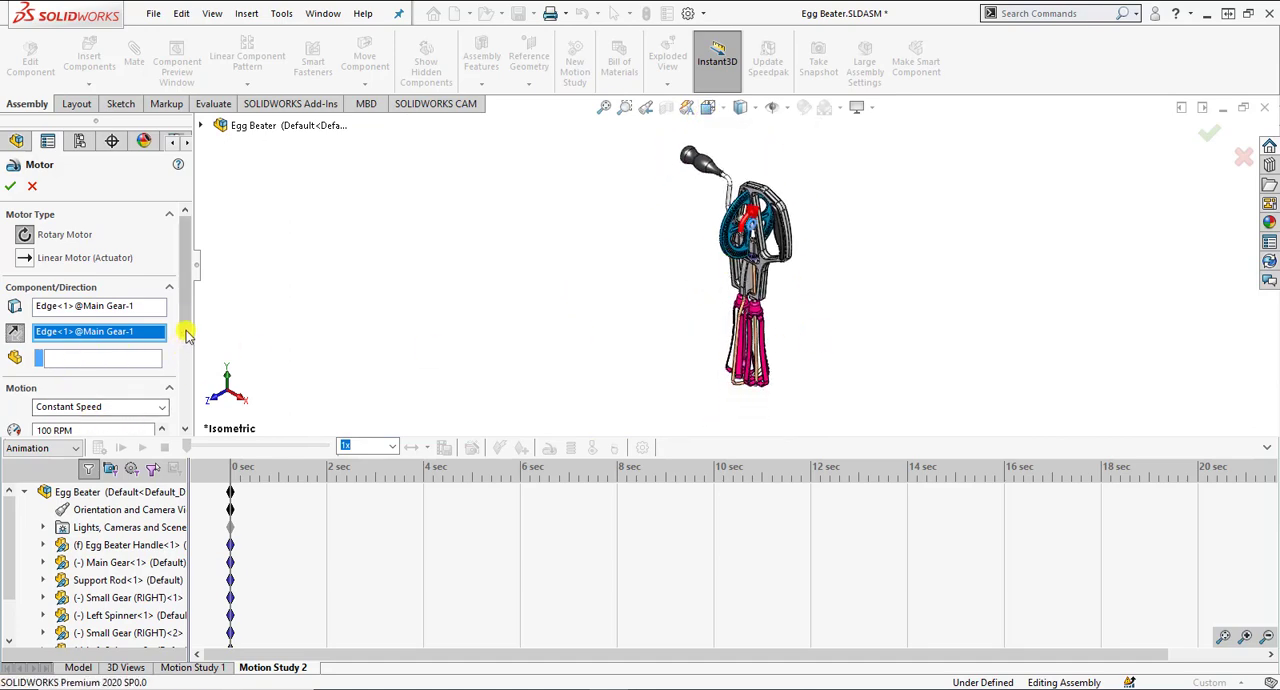
drag(177, 329, 183, 358)
drag(94, 359, 33, 366)
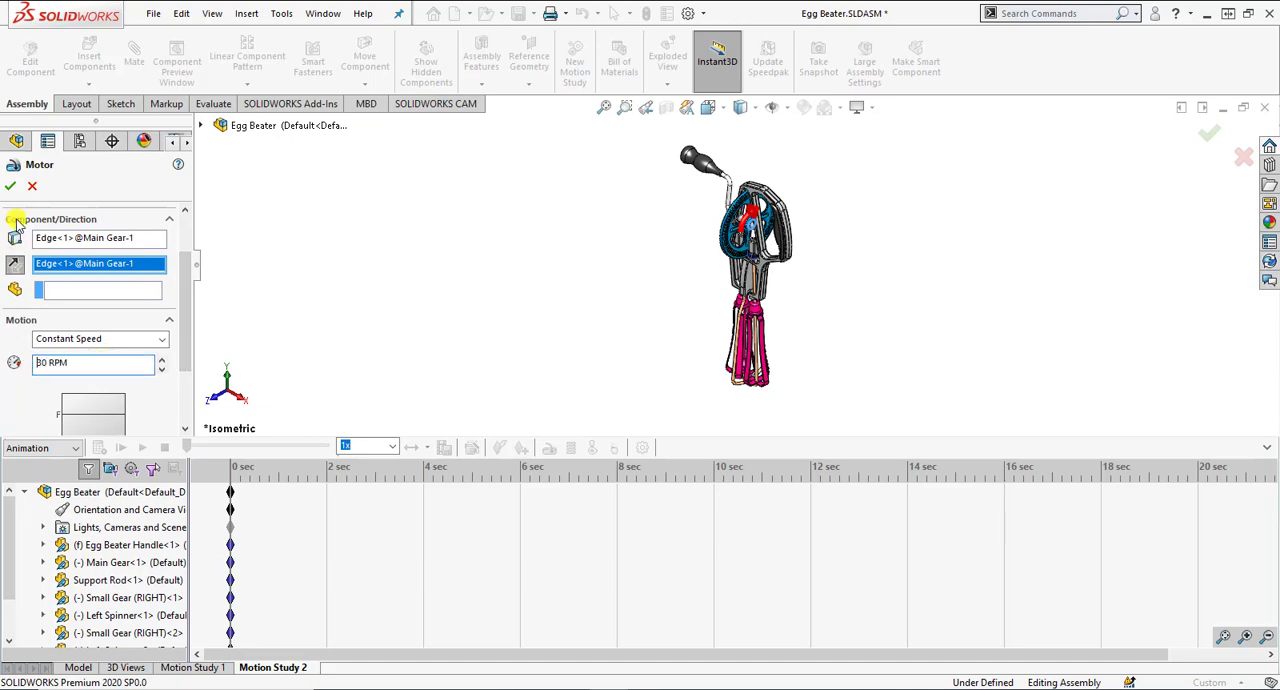
click(10, 187)
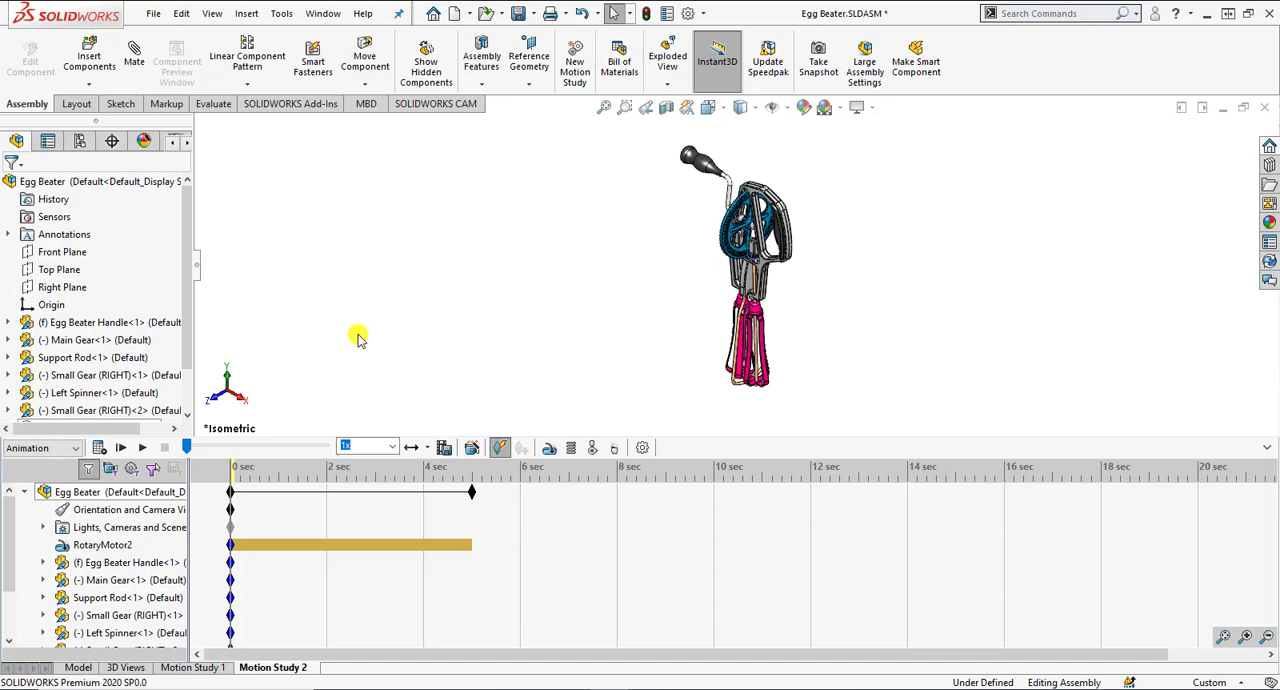
Step: Calculate the motion study, switch the playback mode to Normal and play the animation
click(98, 447)
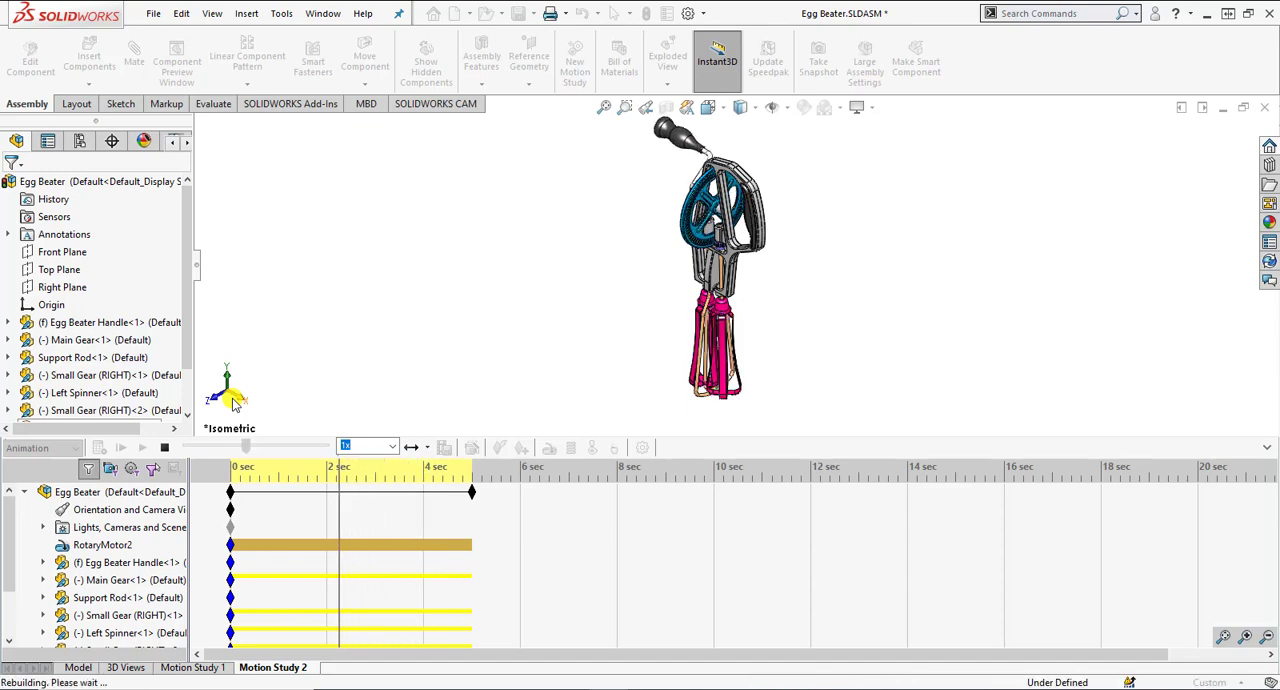
click(166, 447)
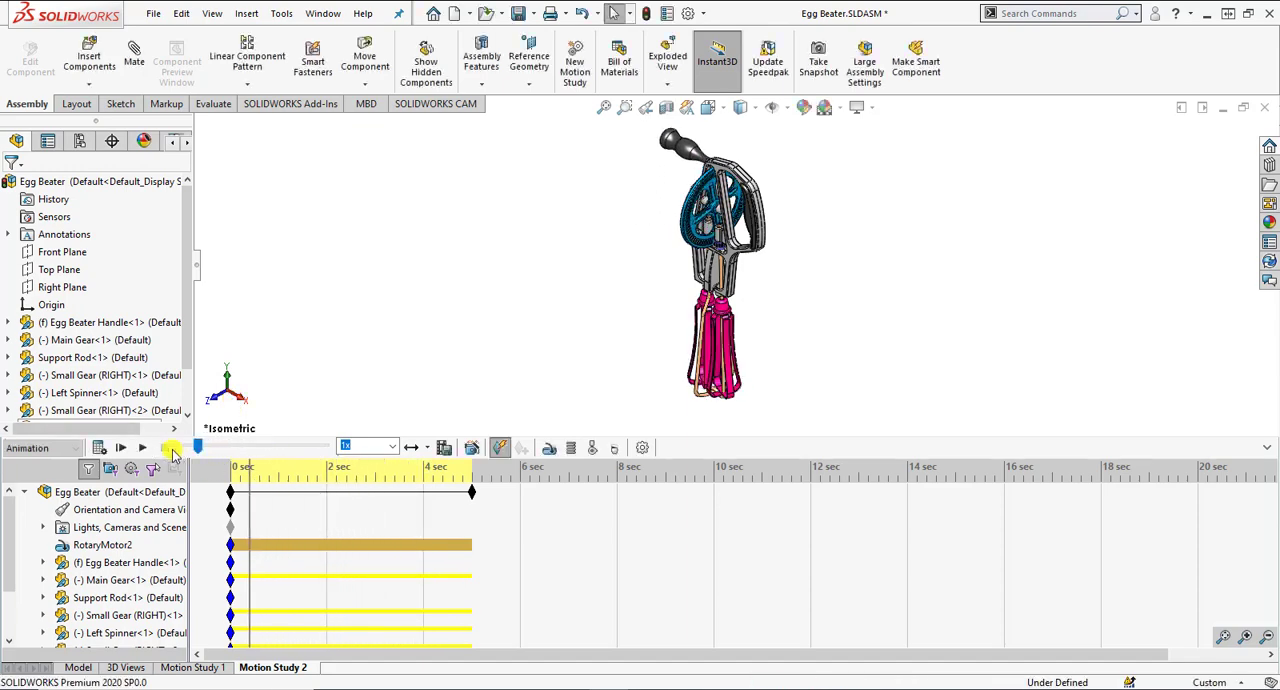
click(426, 447)
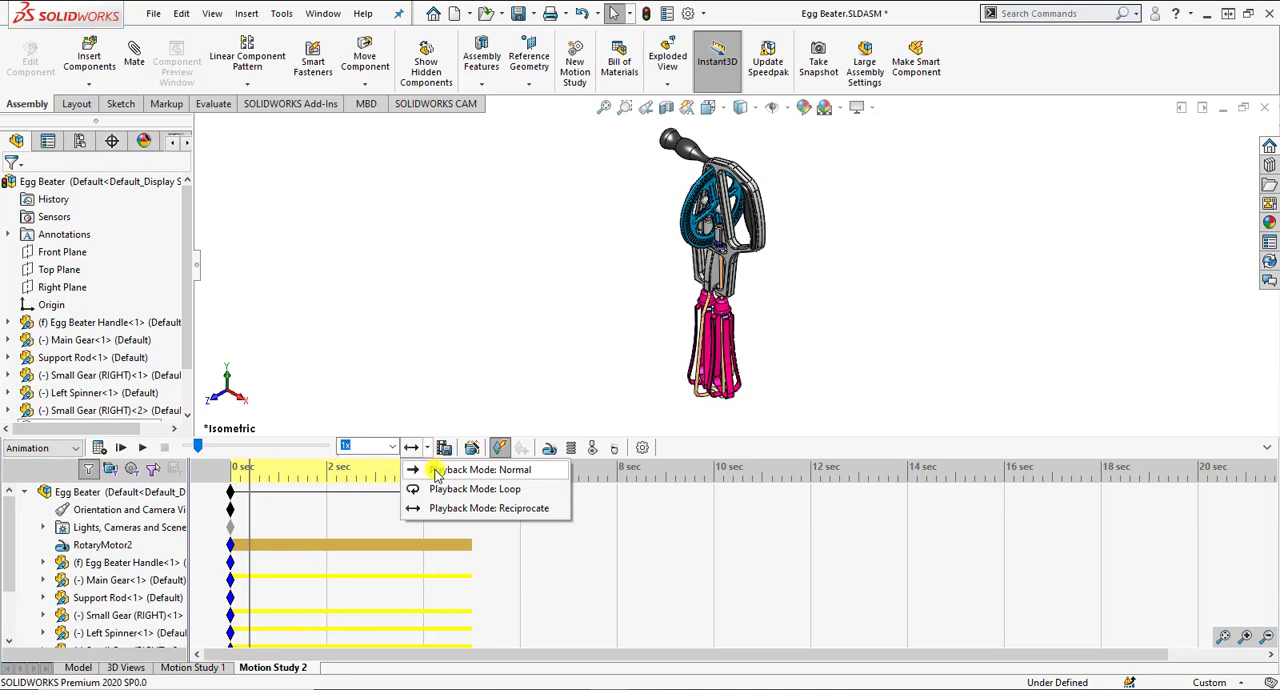
click(441, 472)
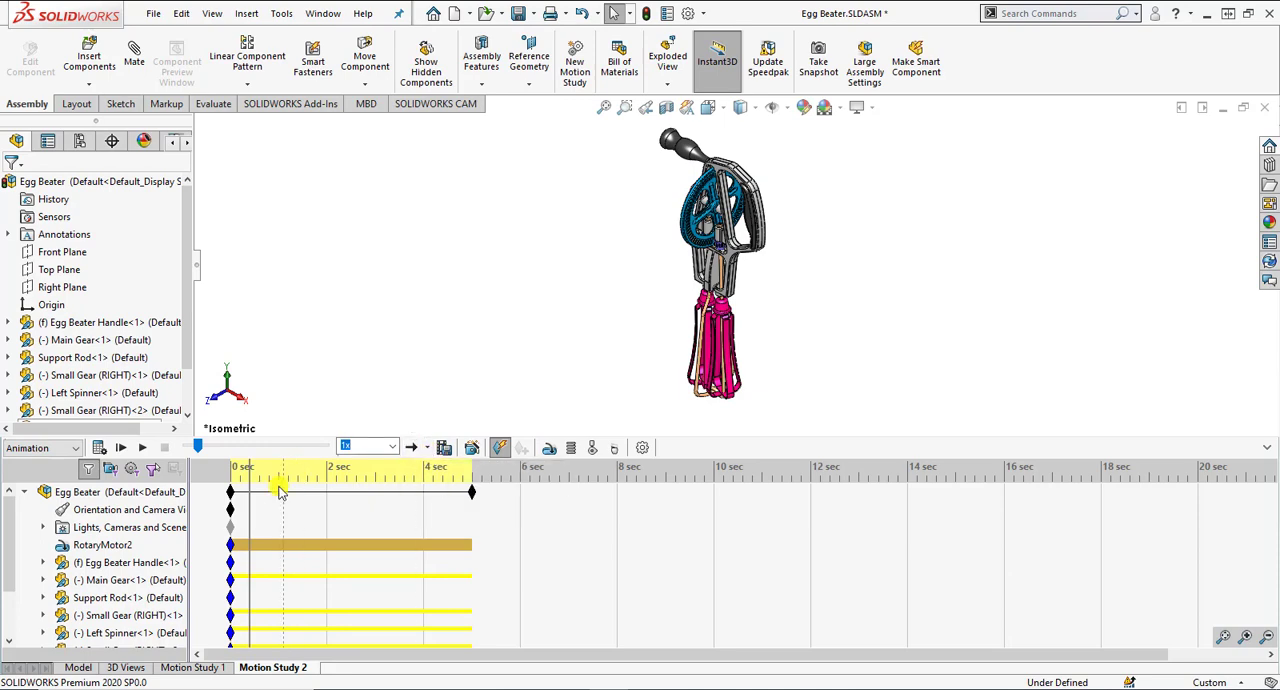
click(140, 448)
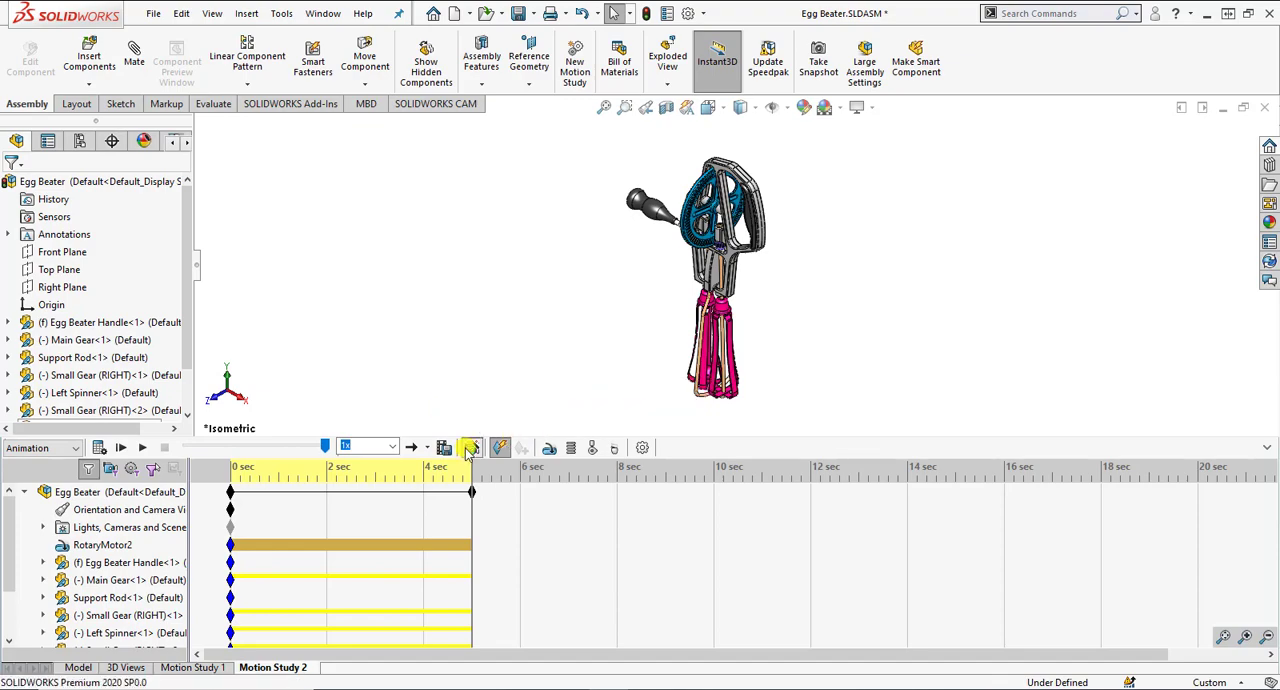
click(469, 448)
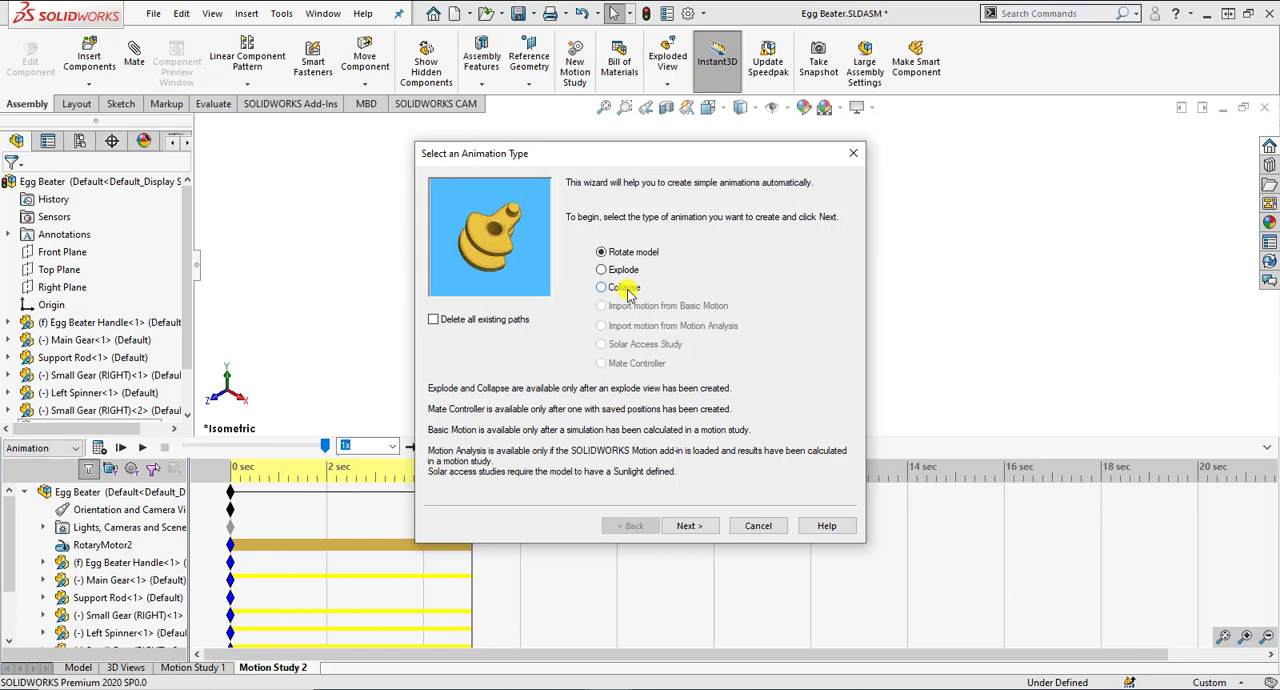
click(87, 146)
click(758, 525)
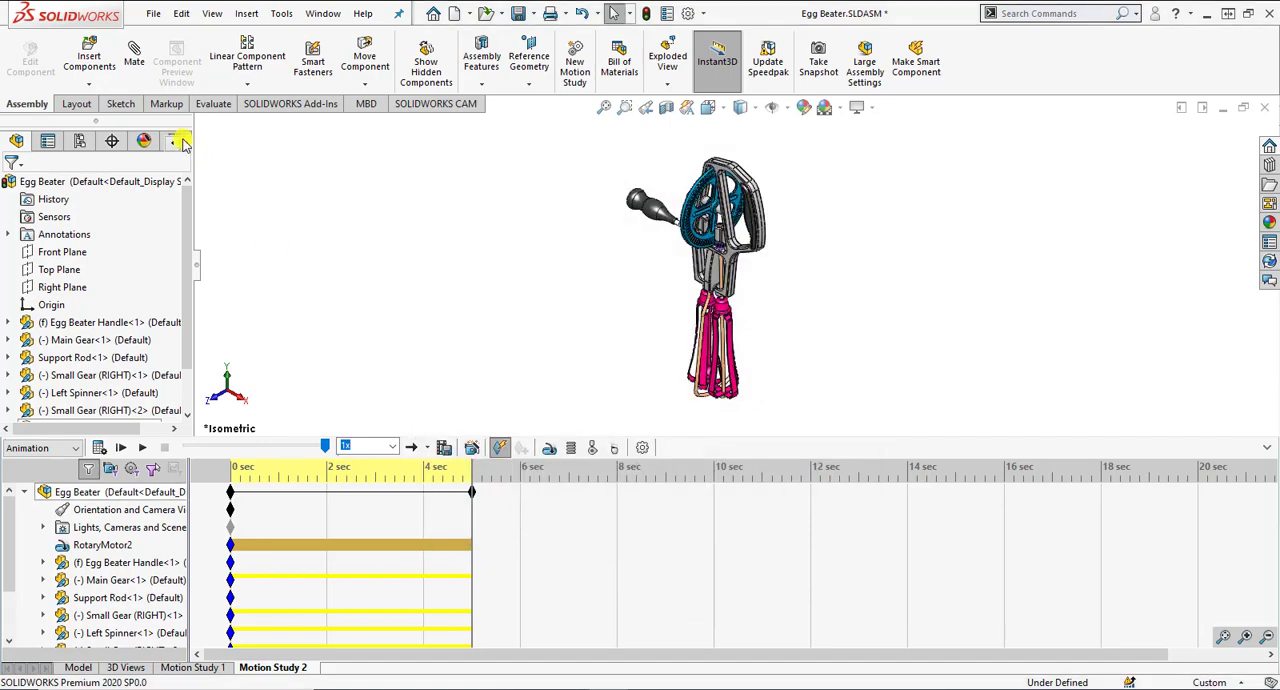
Step: Examine the exploded view and its explode steps stored under the Default configuration
click(80, 141)
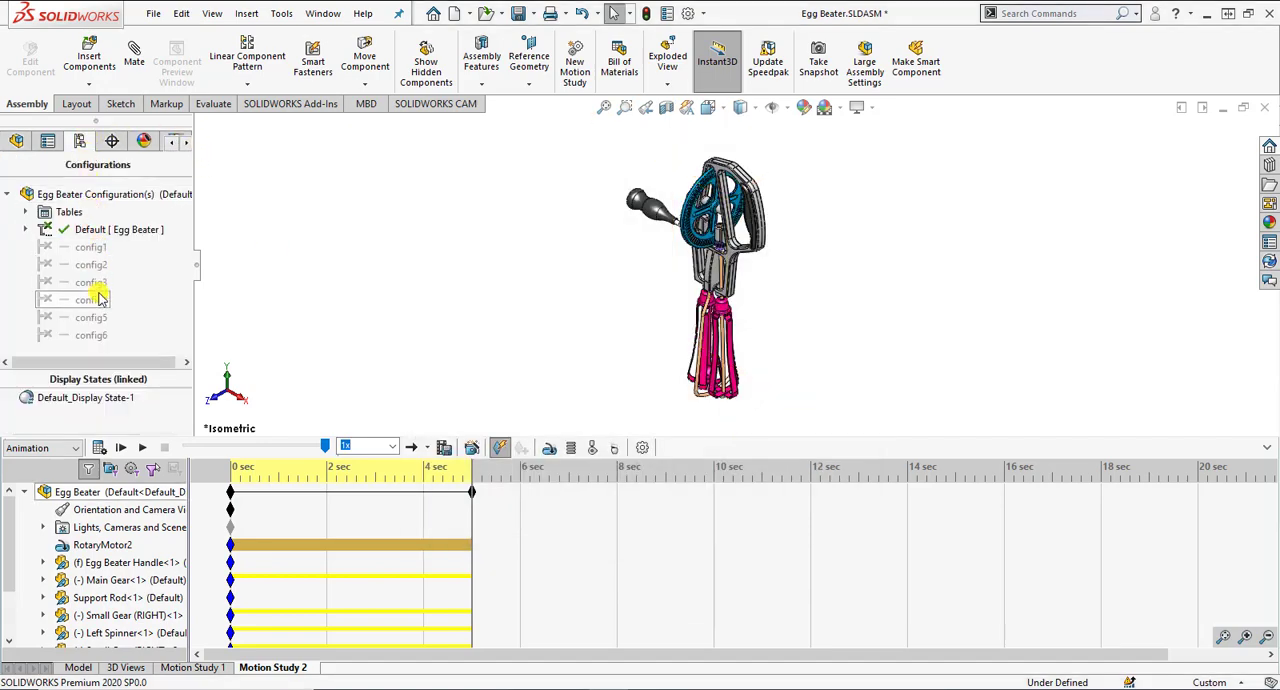
click(25, 229)
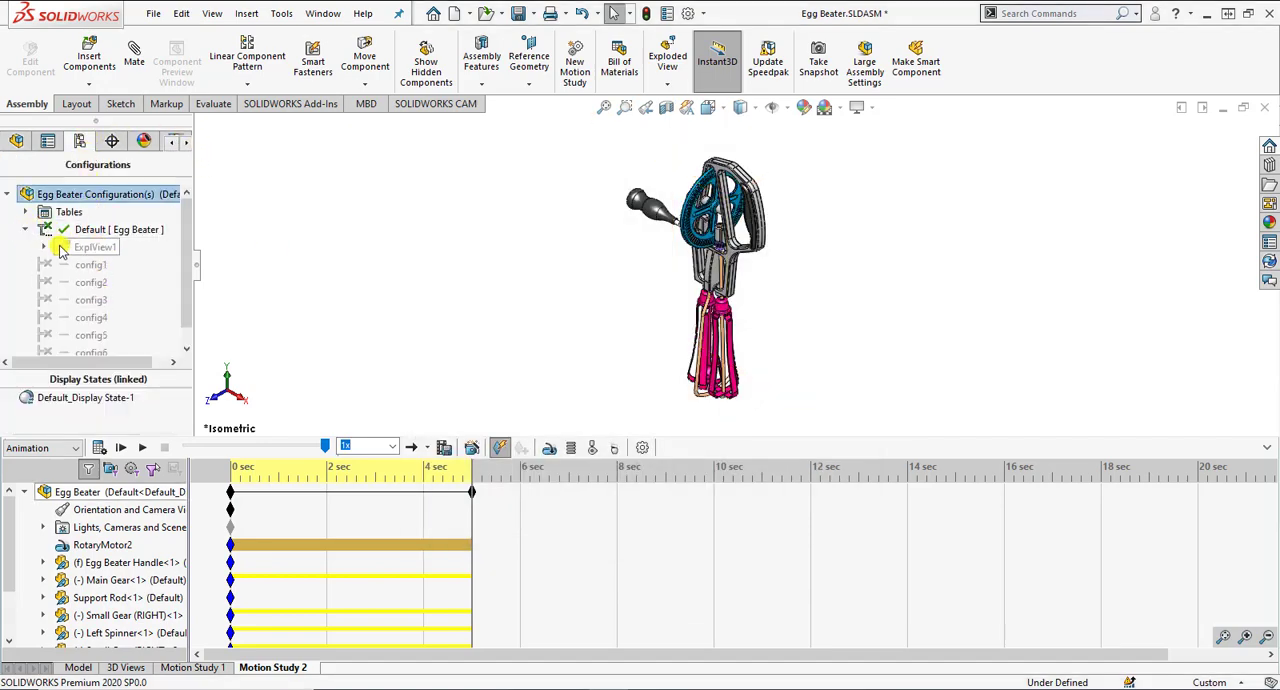
click(44, 248)
scroll(30, 215, up, 1)
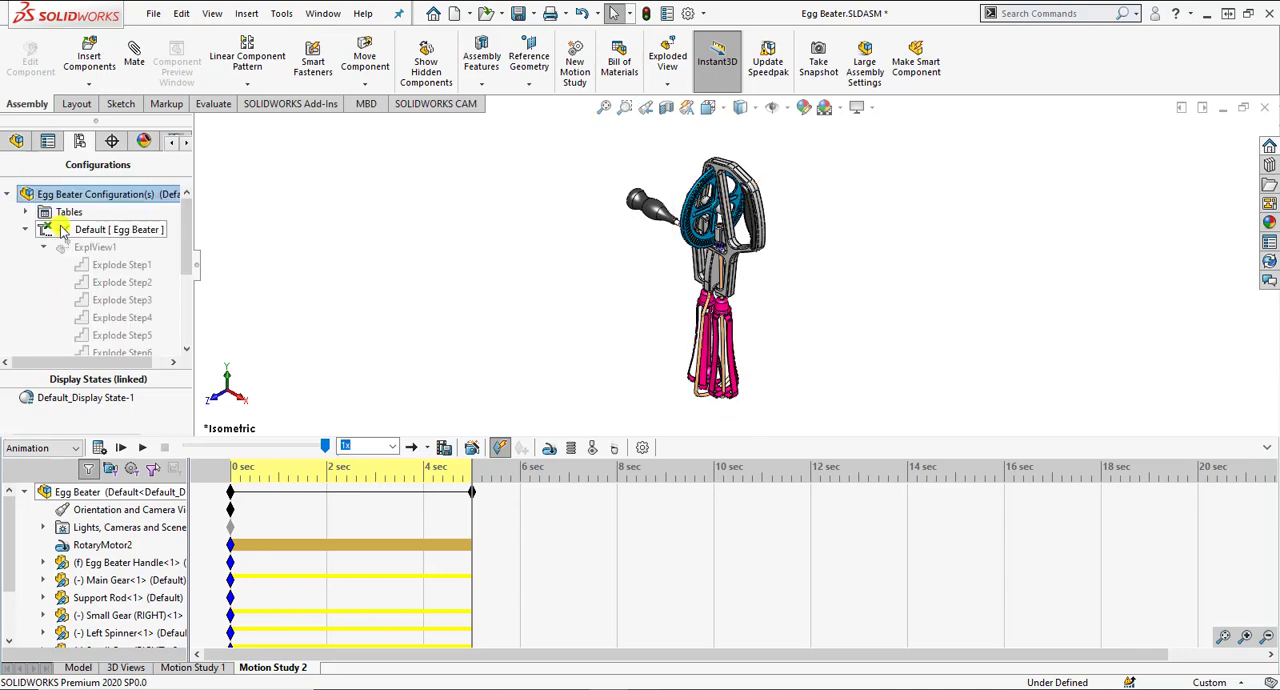
click(8, 194)
click(18, 141)
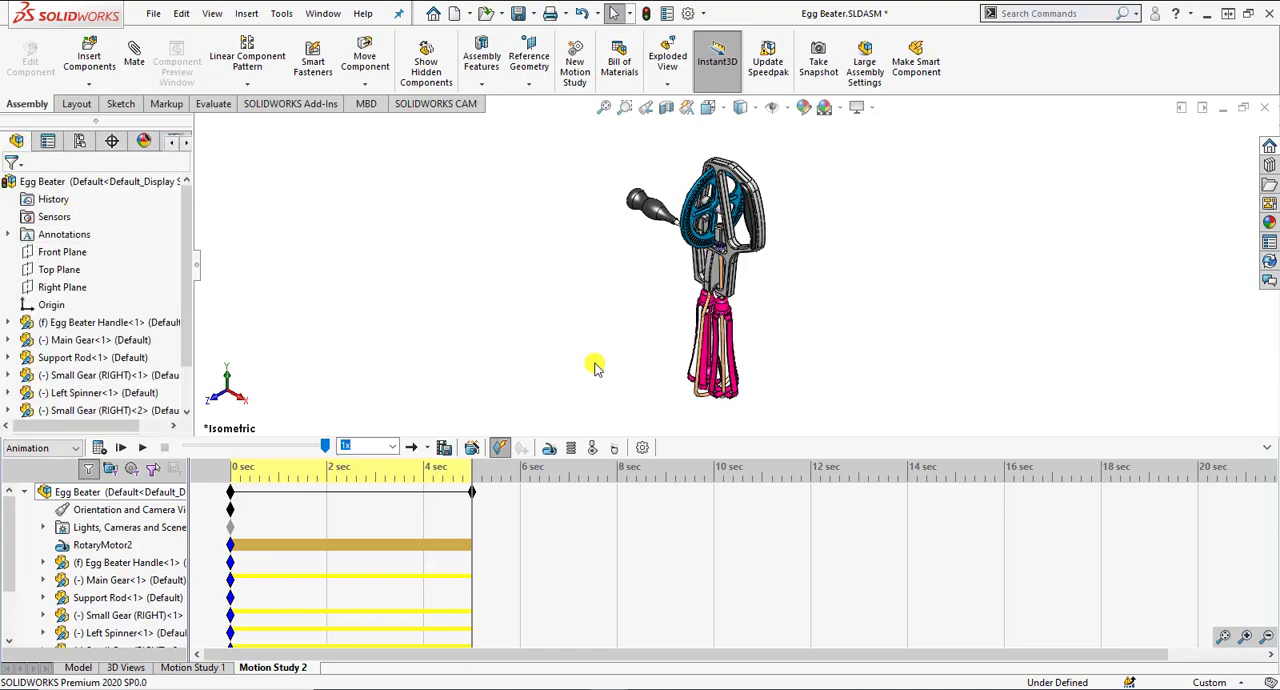
Step: Add one clockwise Y-axis model rotation with the Animation Wizard, lasting 5 seconds and starting at 6 seconds, and recalculate the study
click(472, 447)
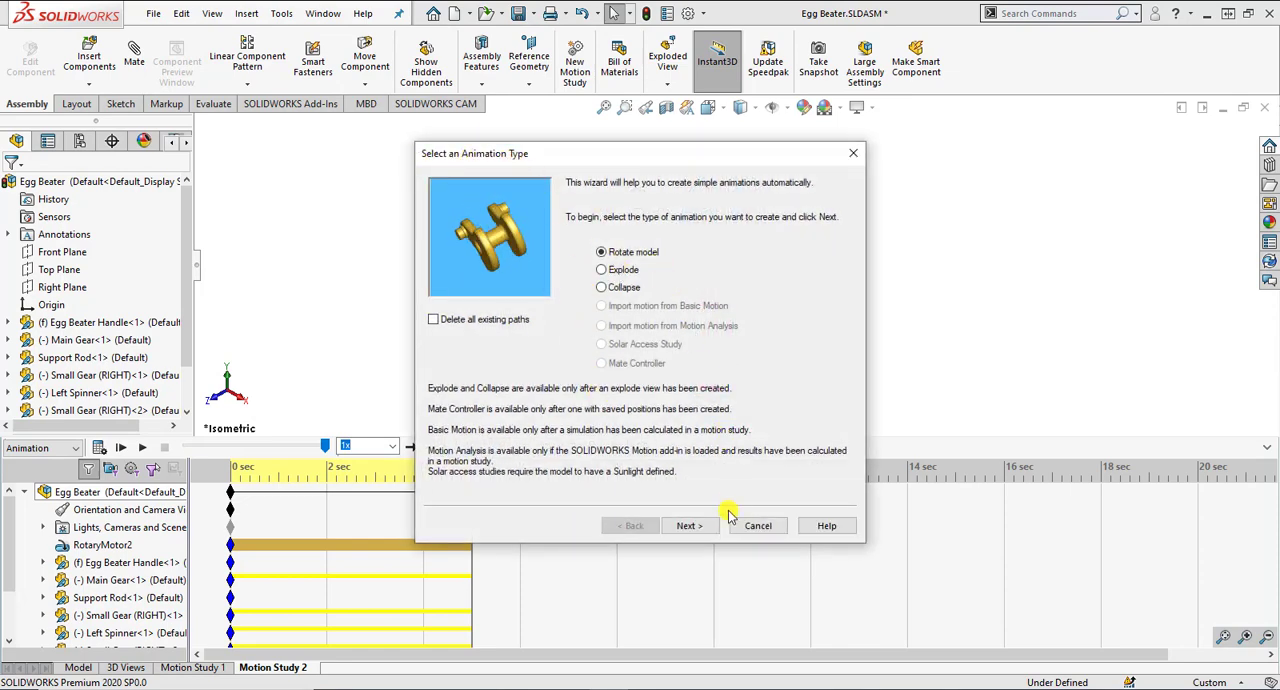
click(690, 525)
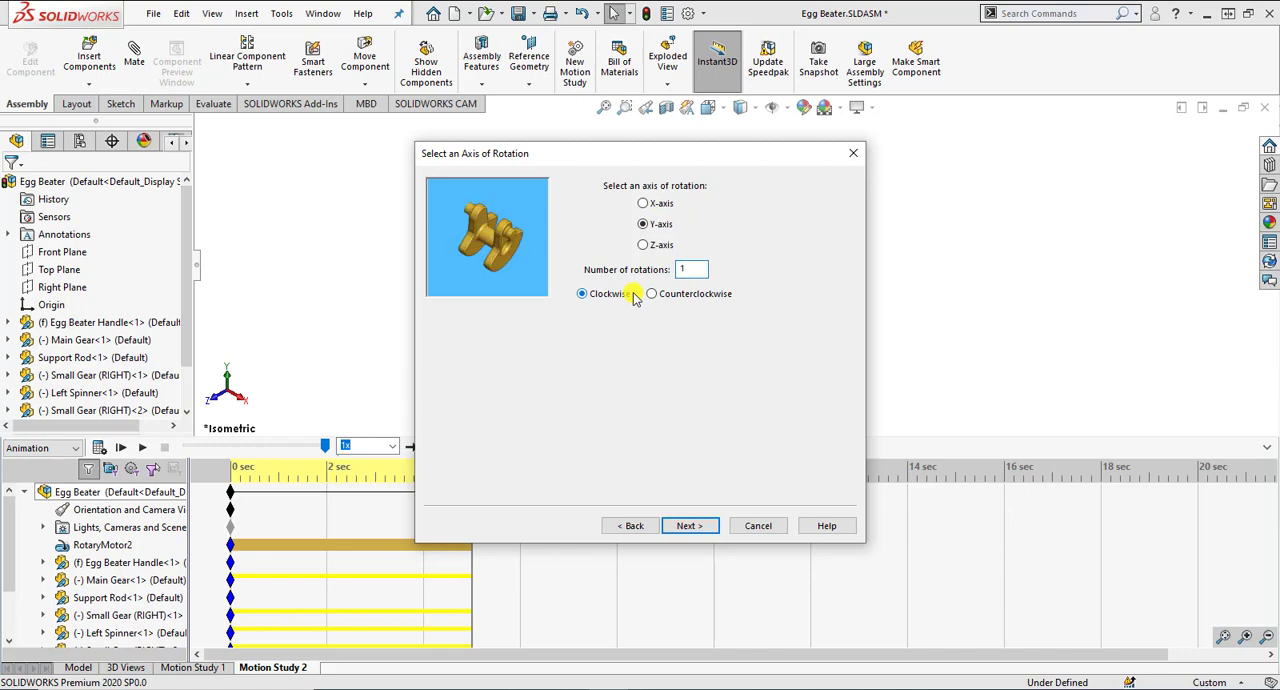
click(686, 527)
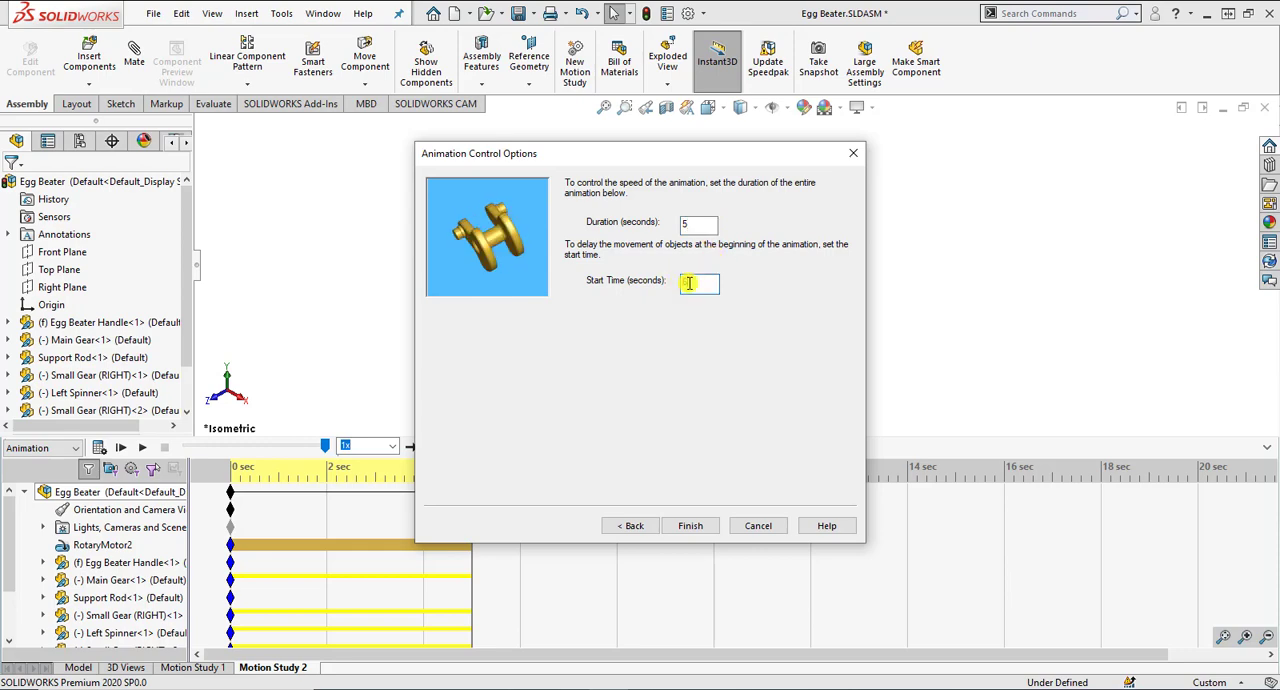
text(6)
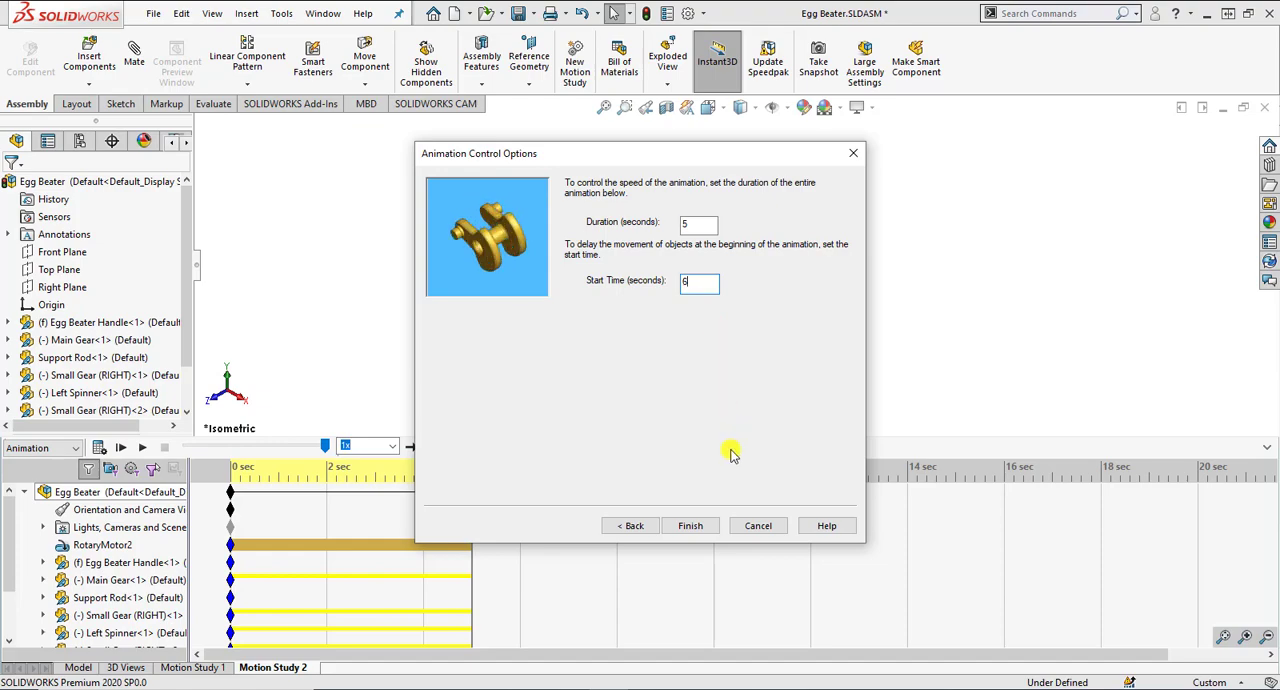
click(690, 525)
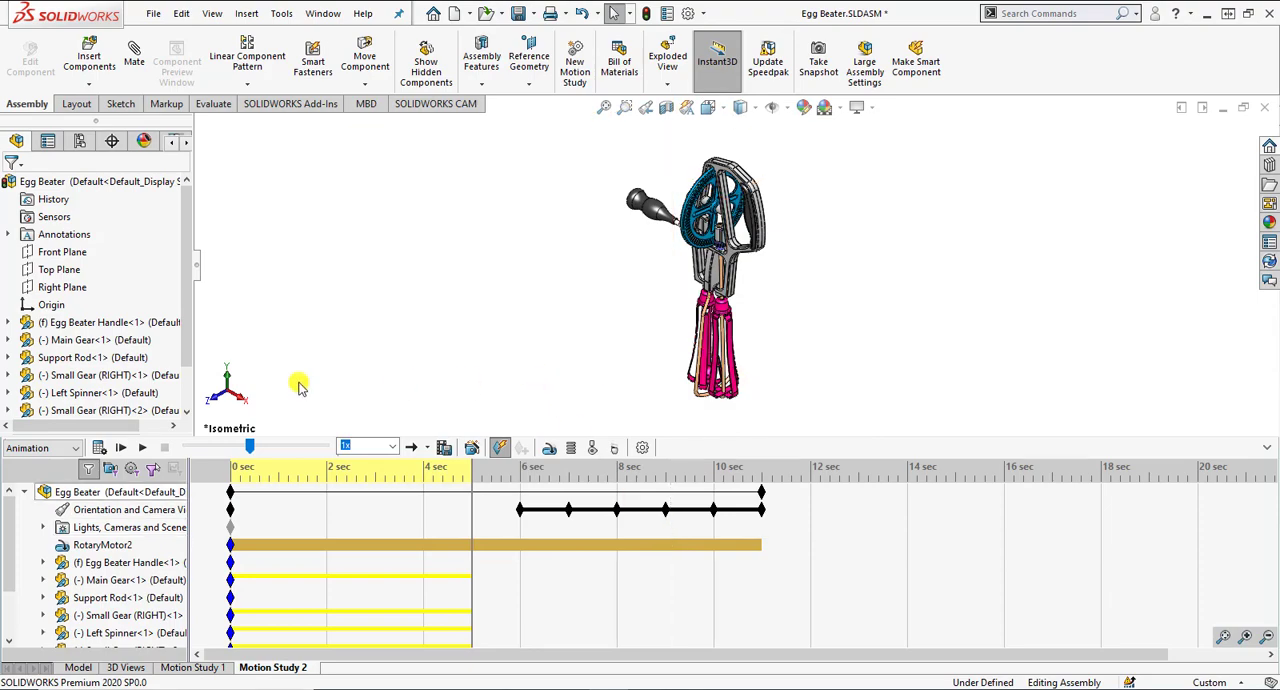
click(98, 447)
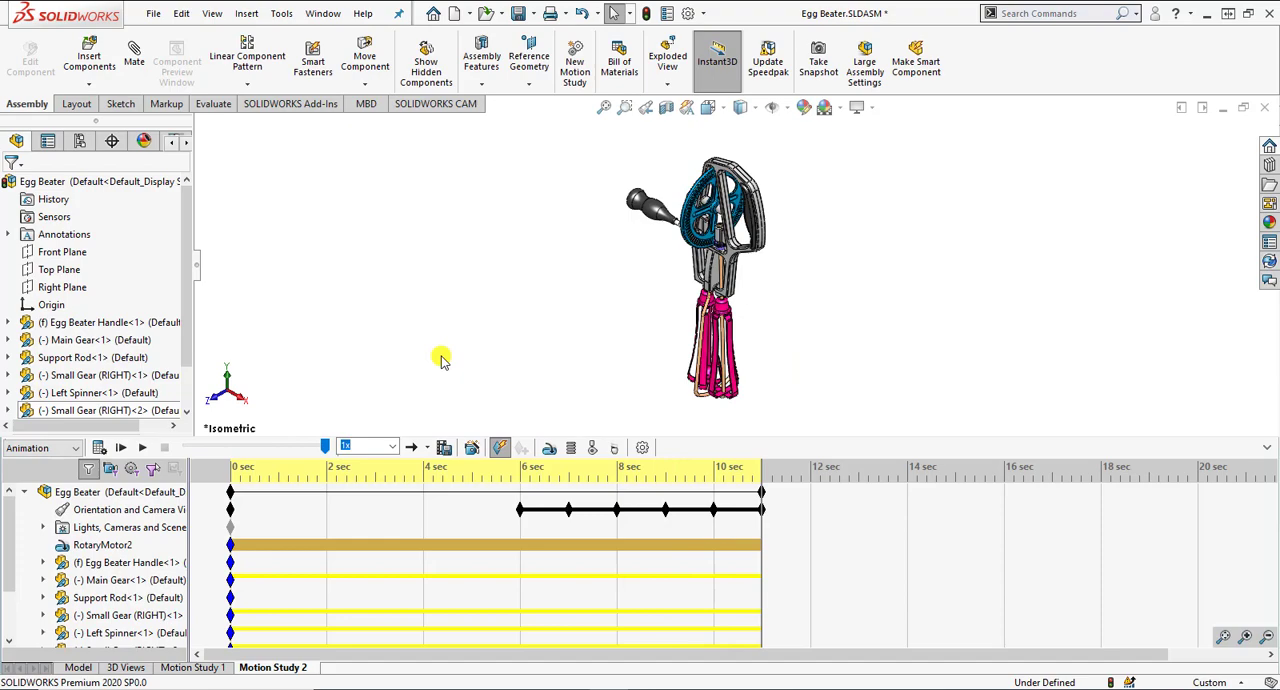
Step: Add an Explode animation with the Animation Wizard, lasting 5 seconds and starting at 12 seconds, and recalculate the motion study
click(471, 448)
click(622, 270)
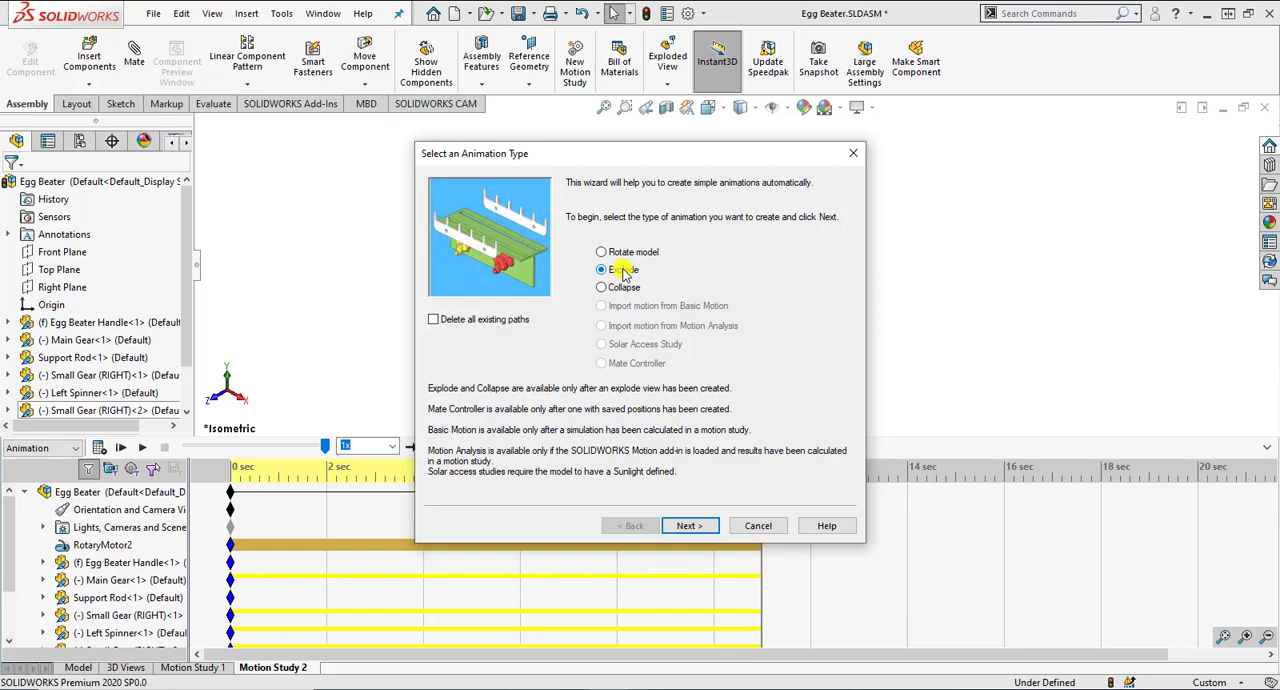
click(686, 526)
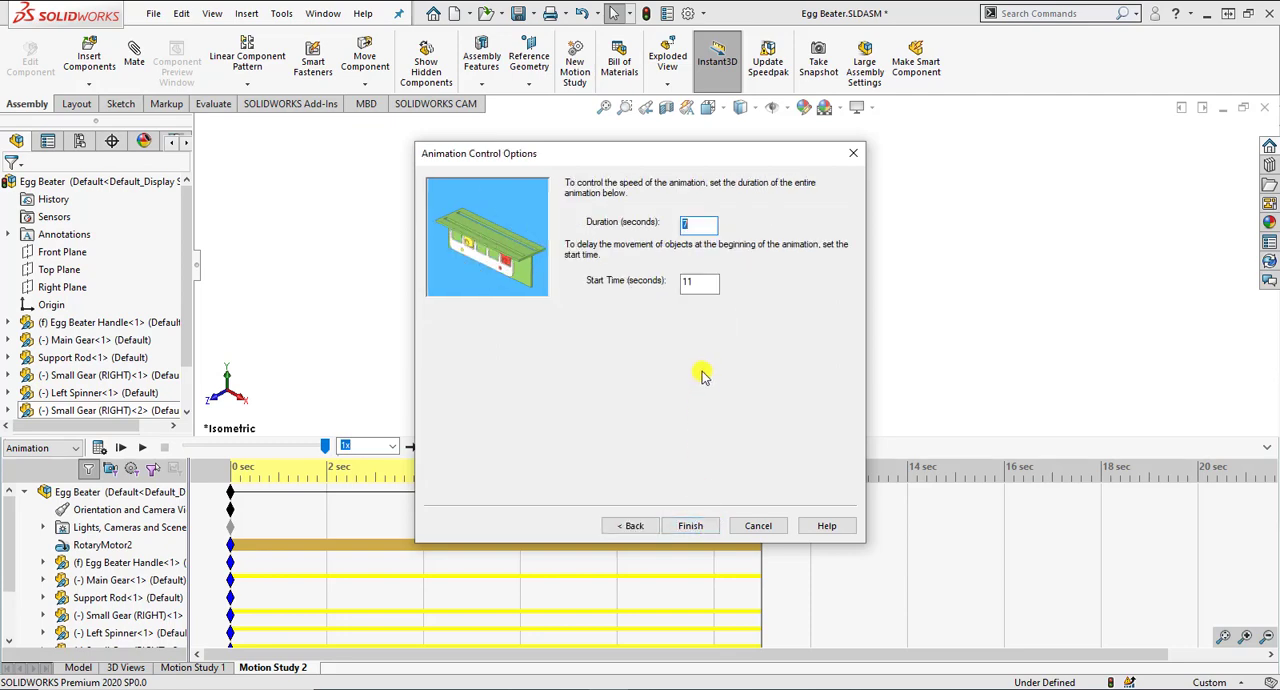
double_click(696, 225)
text(5)
double_click(688, 281)
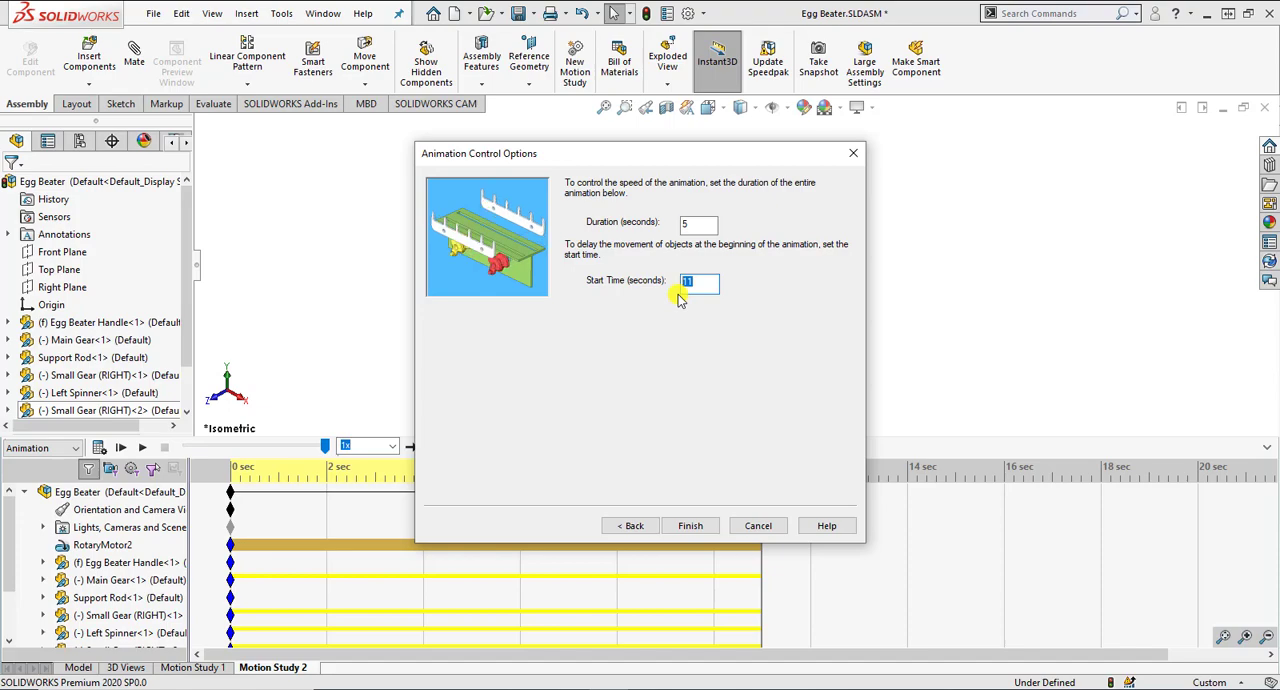
text(1)
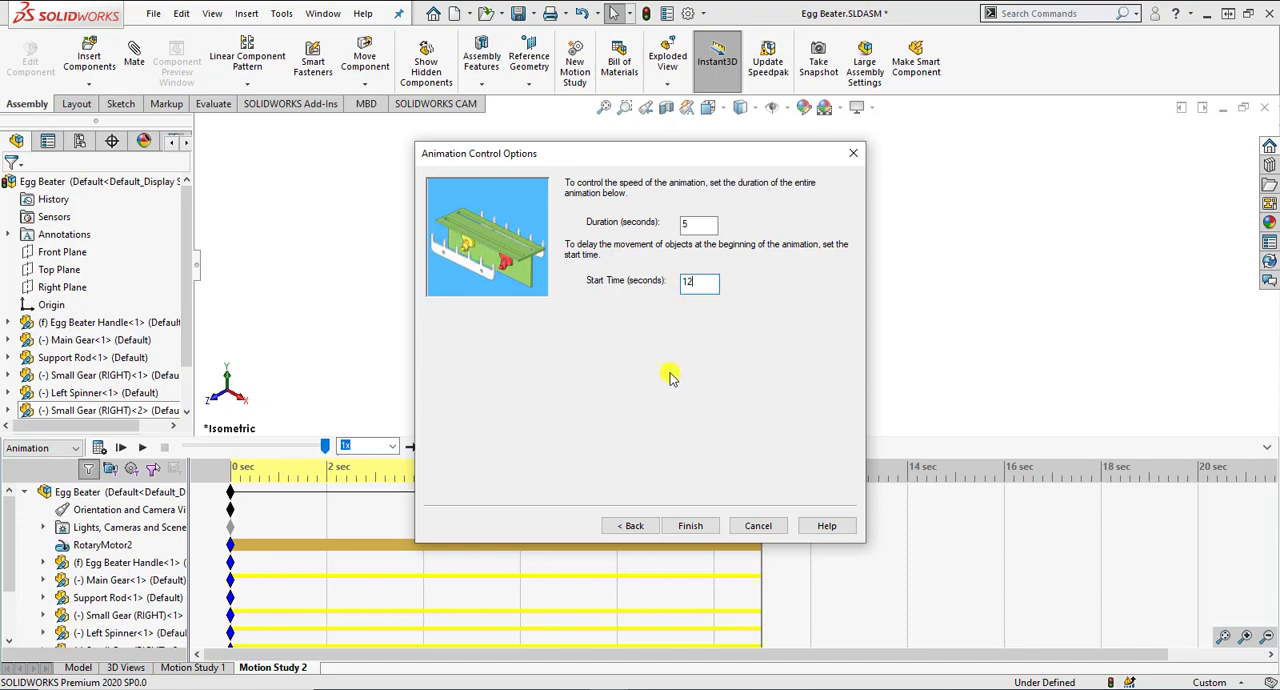
click(690, 525)
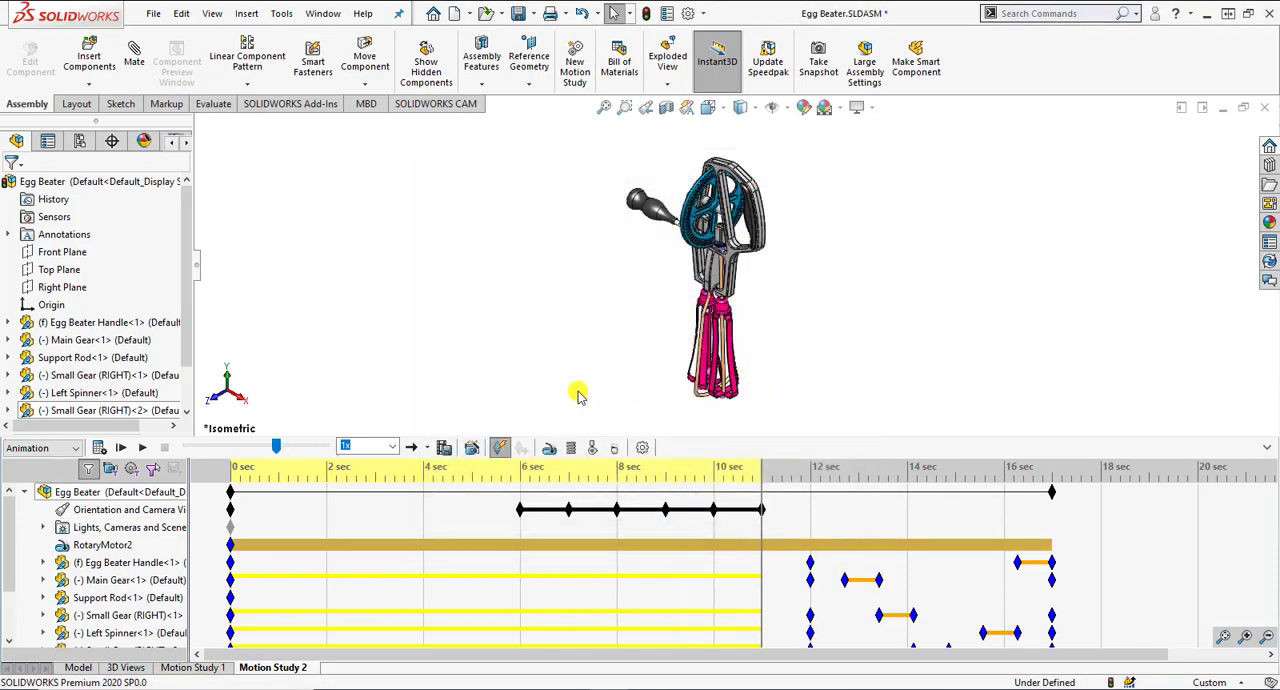
click(100, 448)
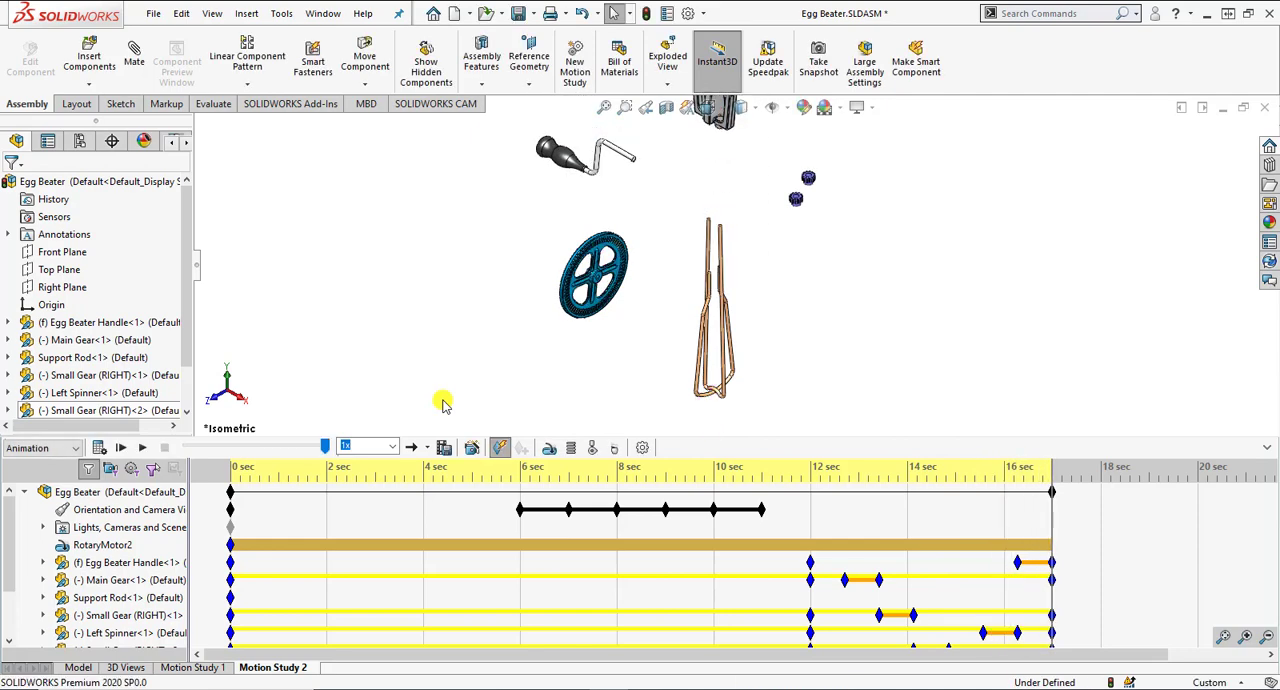
Step: Add a Collapse animation with the Animation Wizard, lasting 5 seconds and starting at 18 seconds
click(470, 447)
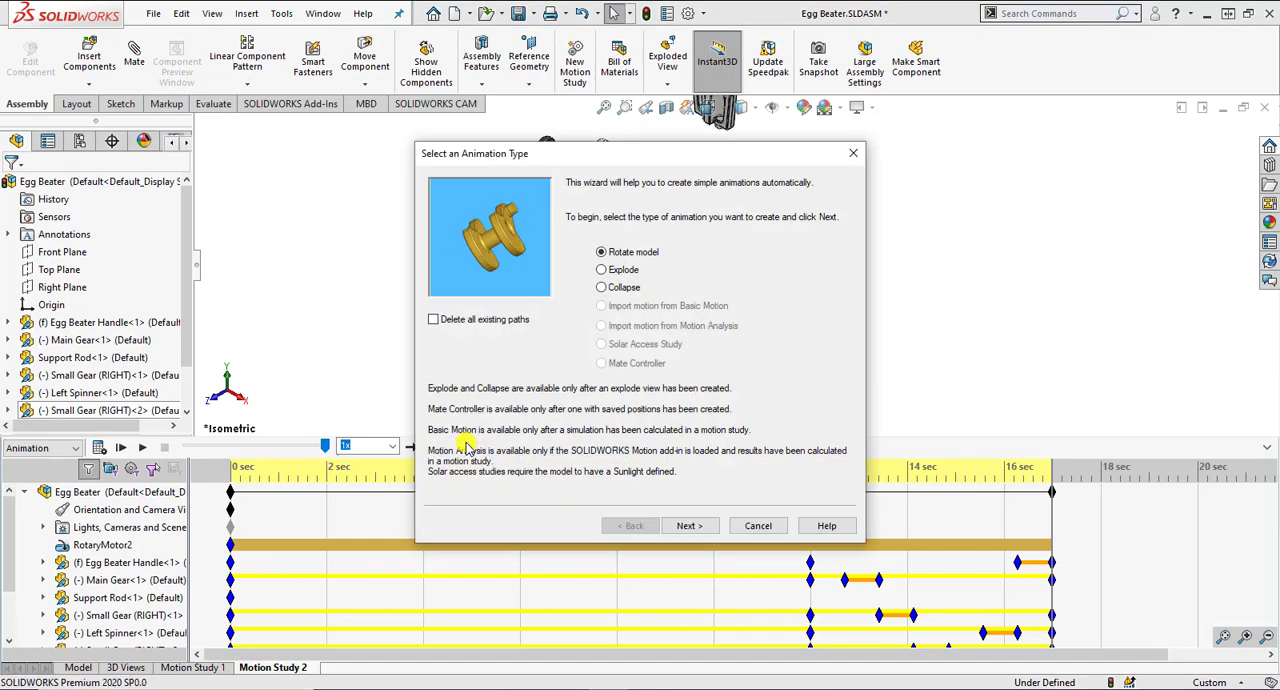
click(619, 292)
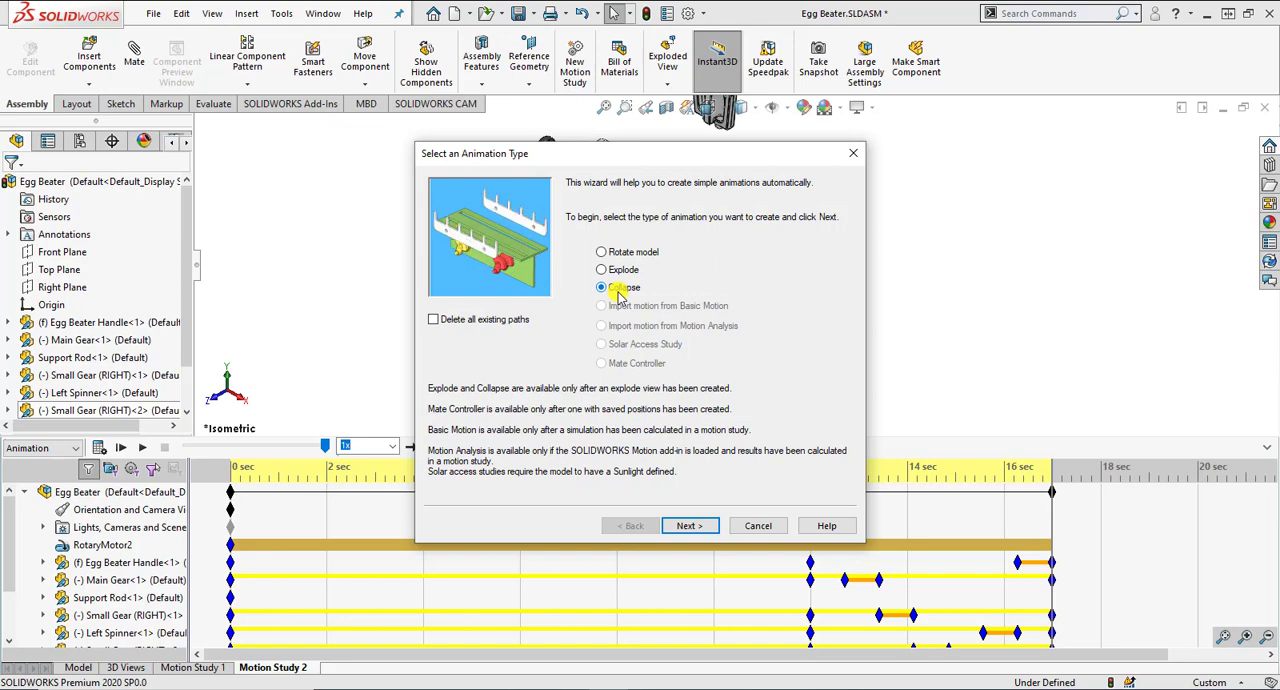
click(689, 525)
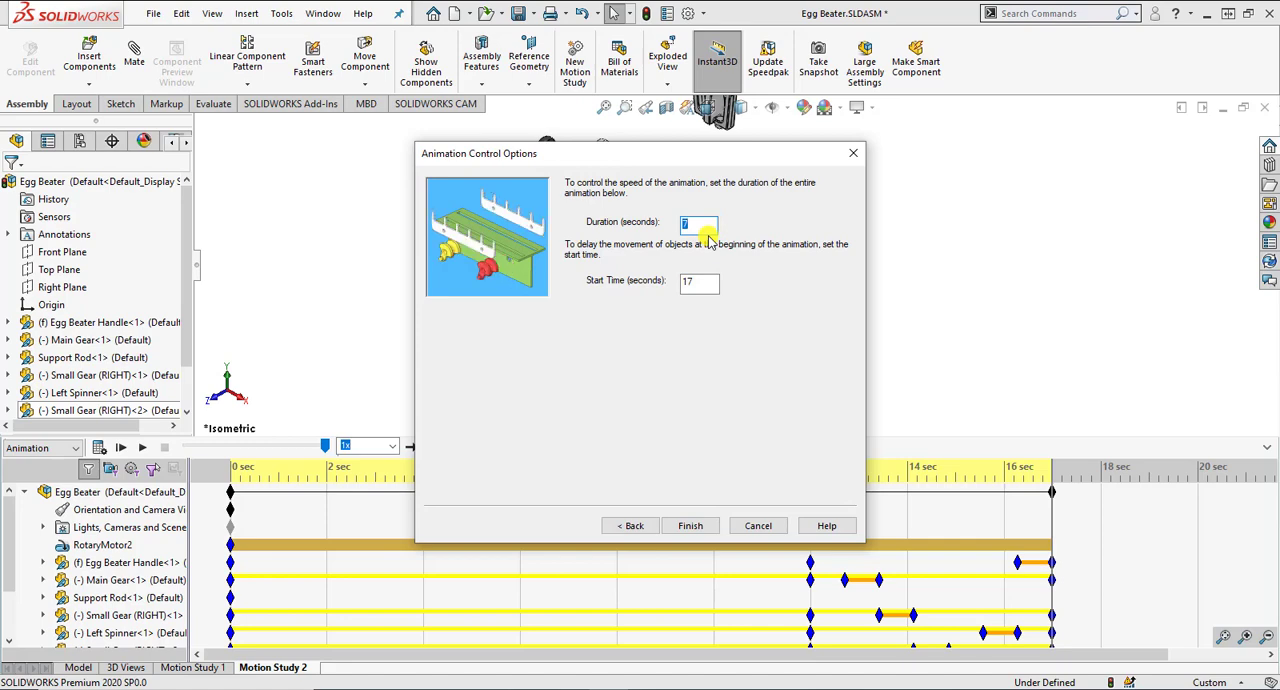
text(5)
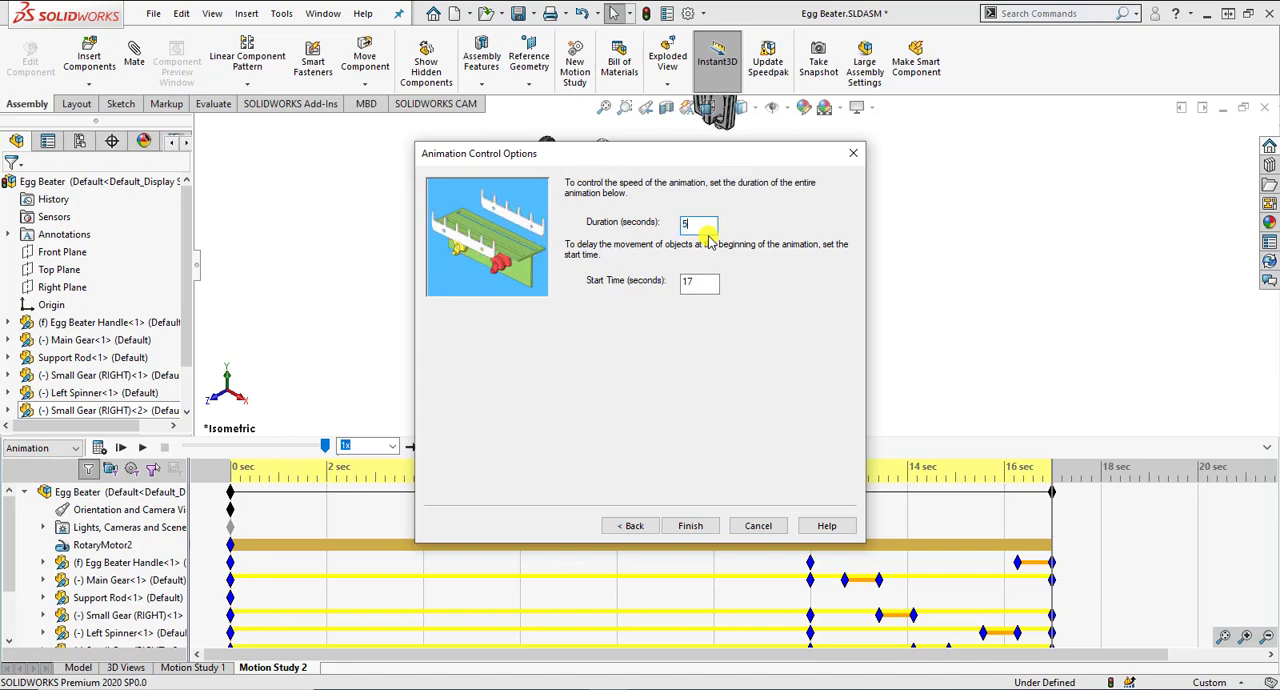
double_click(681, 281)
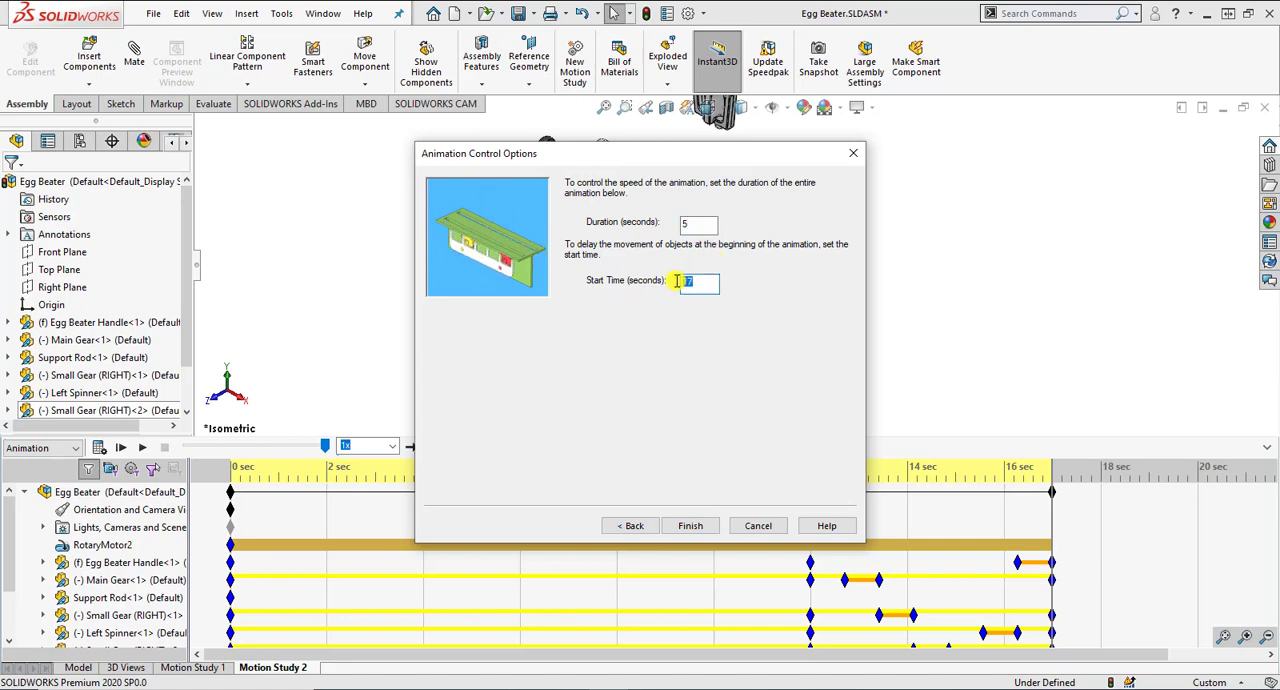
text(0)
text(8)
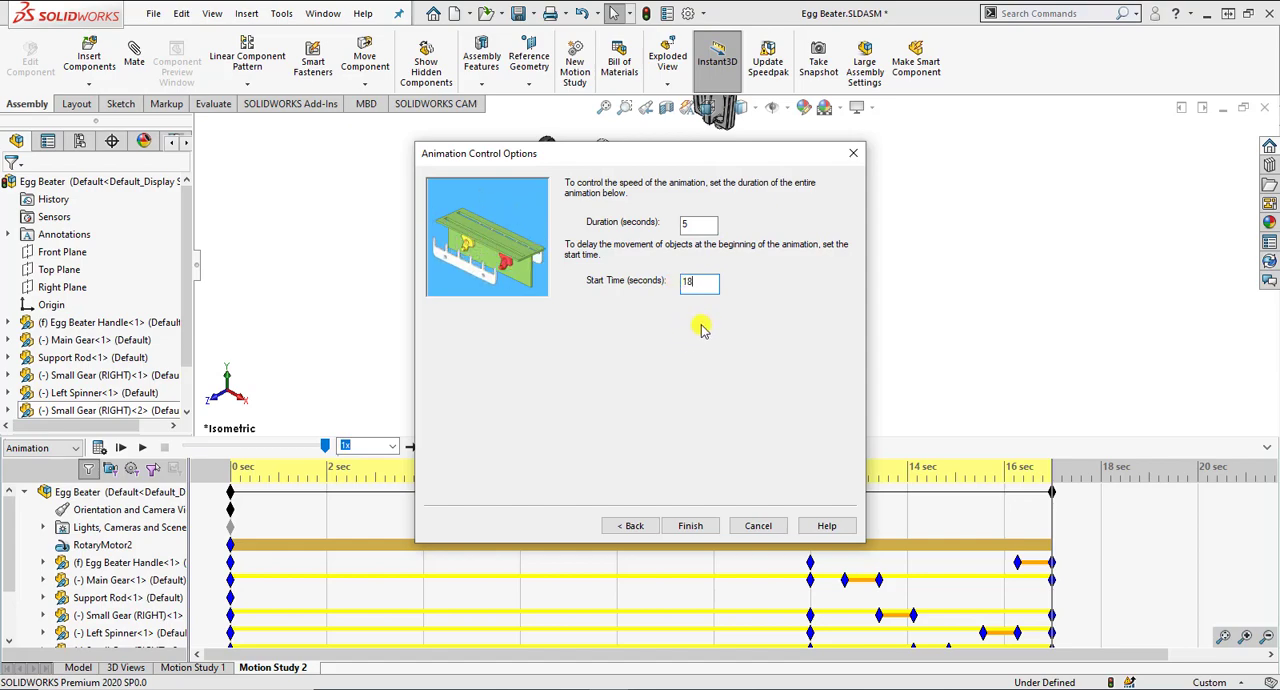
click(693, 532)
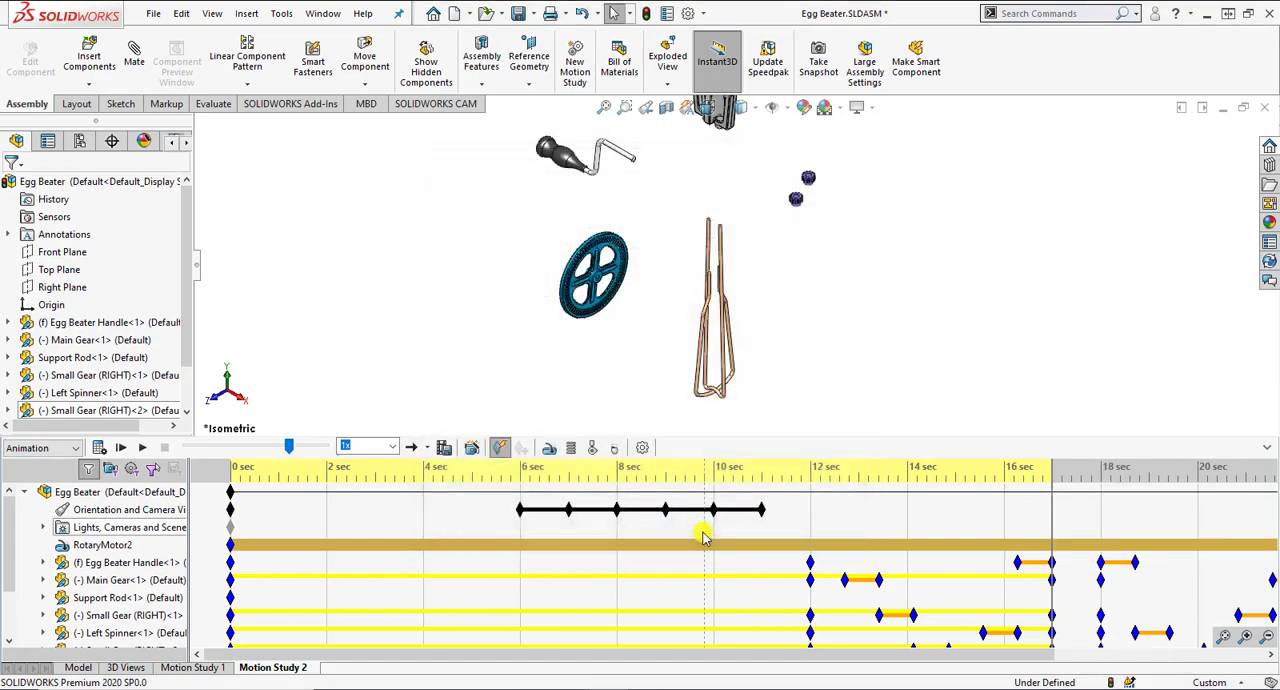
Step: Fit the whole timeline, recalculate the motion study and play the animation from the start
click(1224, 638)
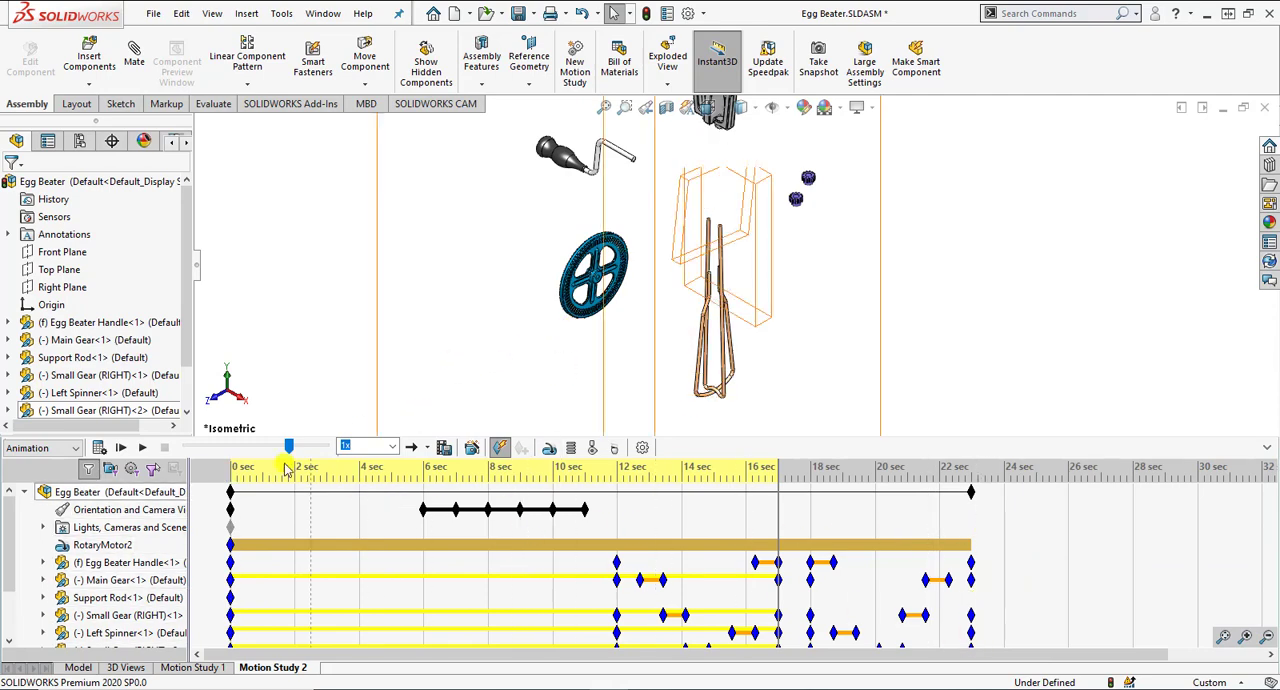
click(102, 448)
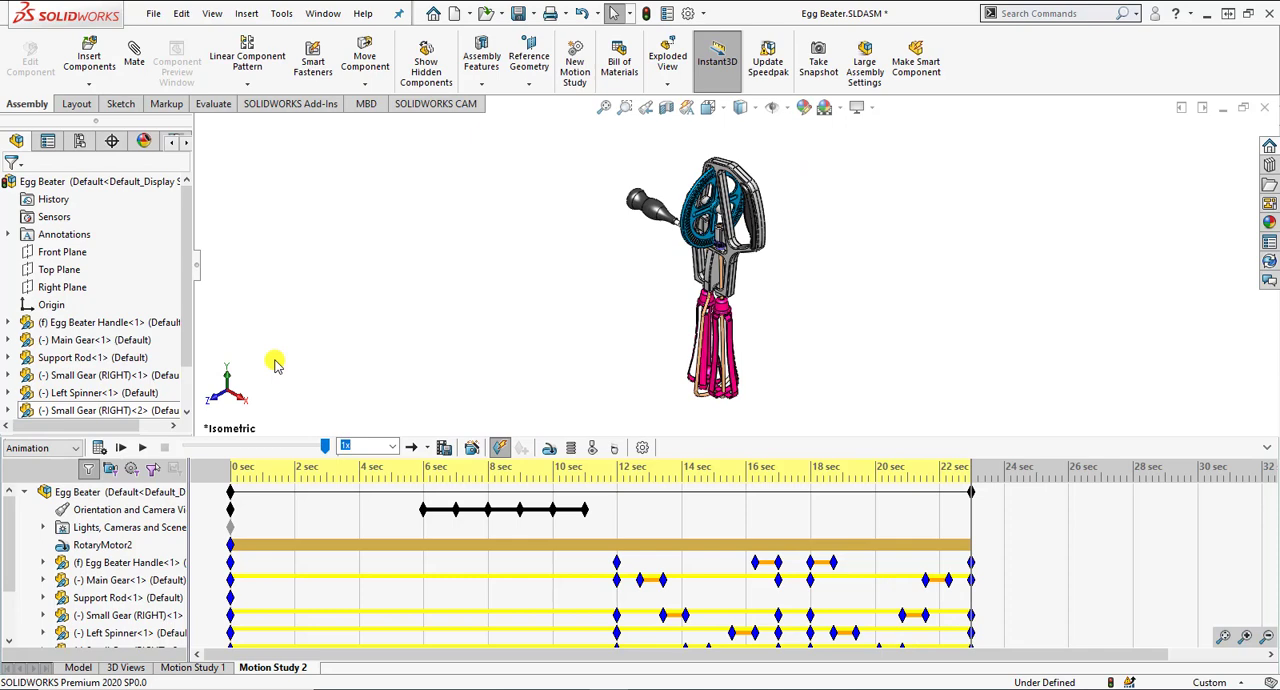
click(122, 448)
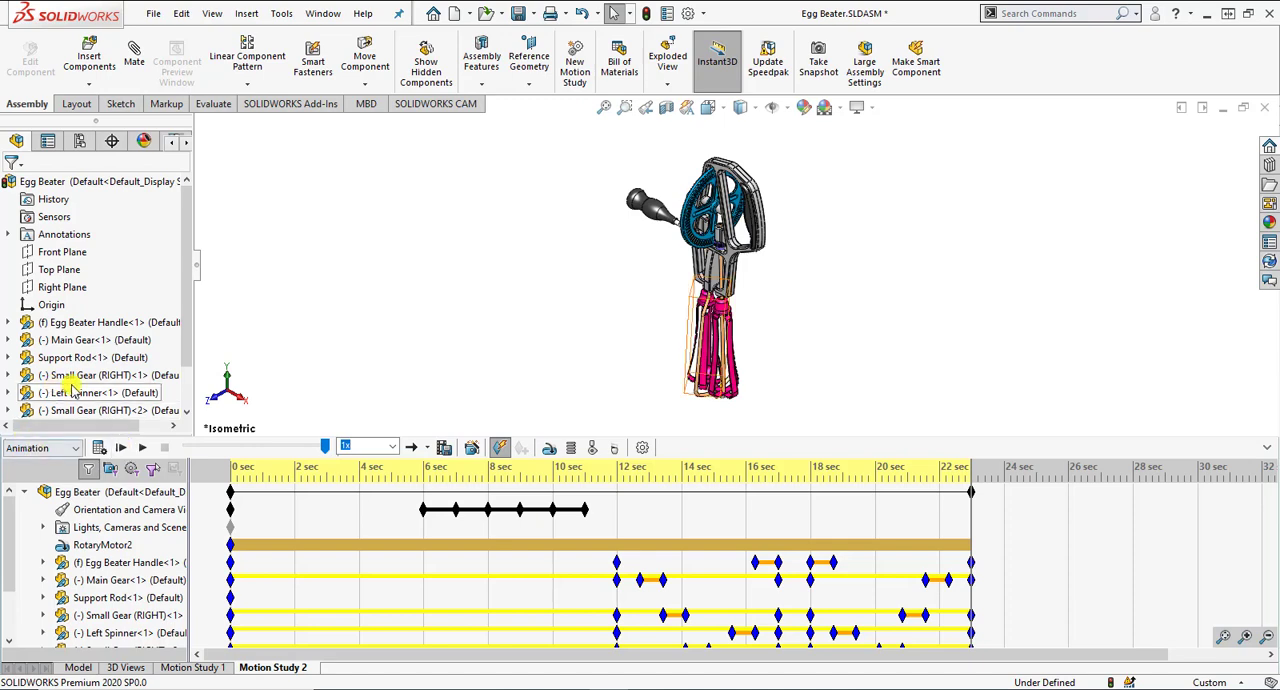
Step: Enable view key creation and record a zoomed-out view key showing the whole exploded assembly at 17 seconds
click(779, 518)
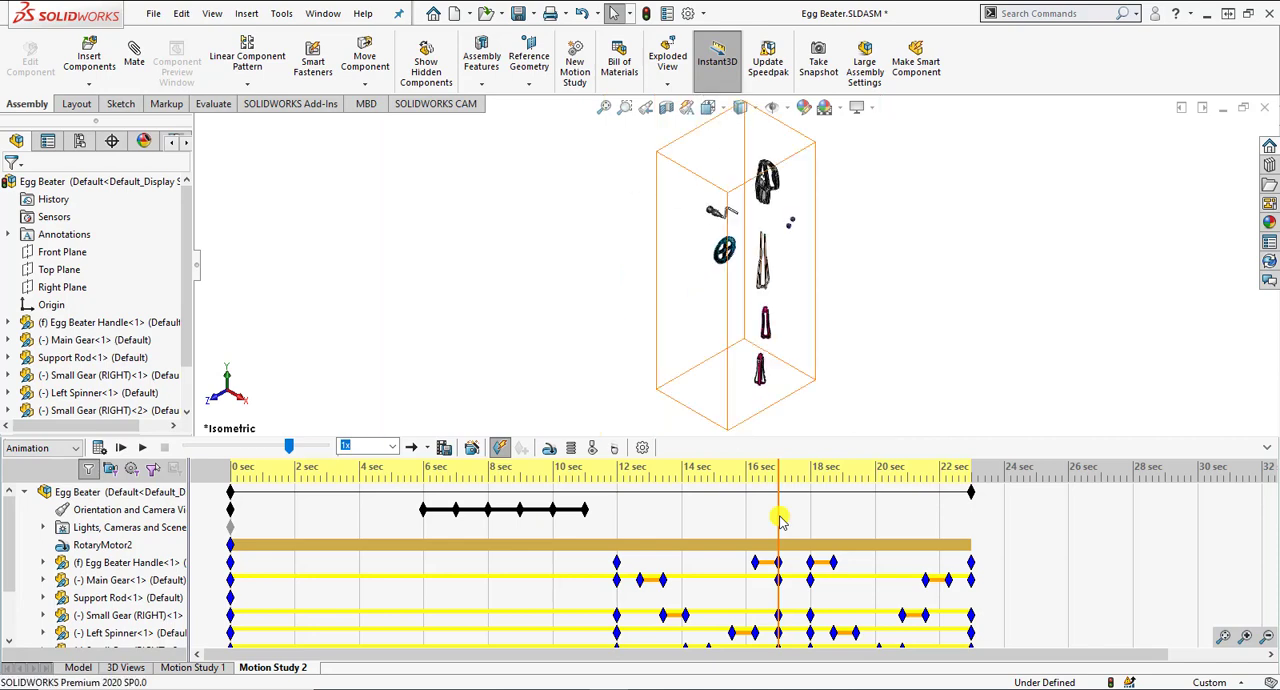
click(879, 395)
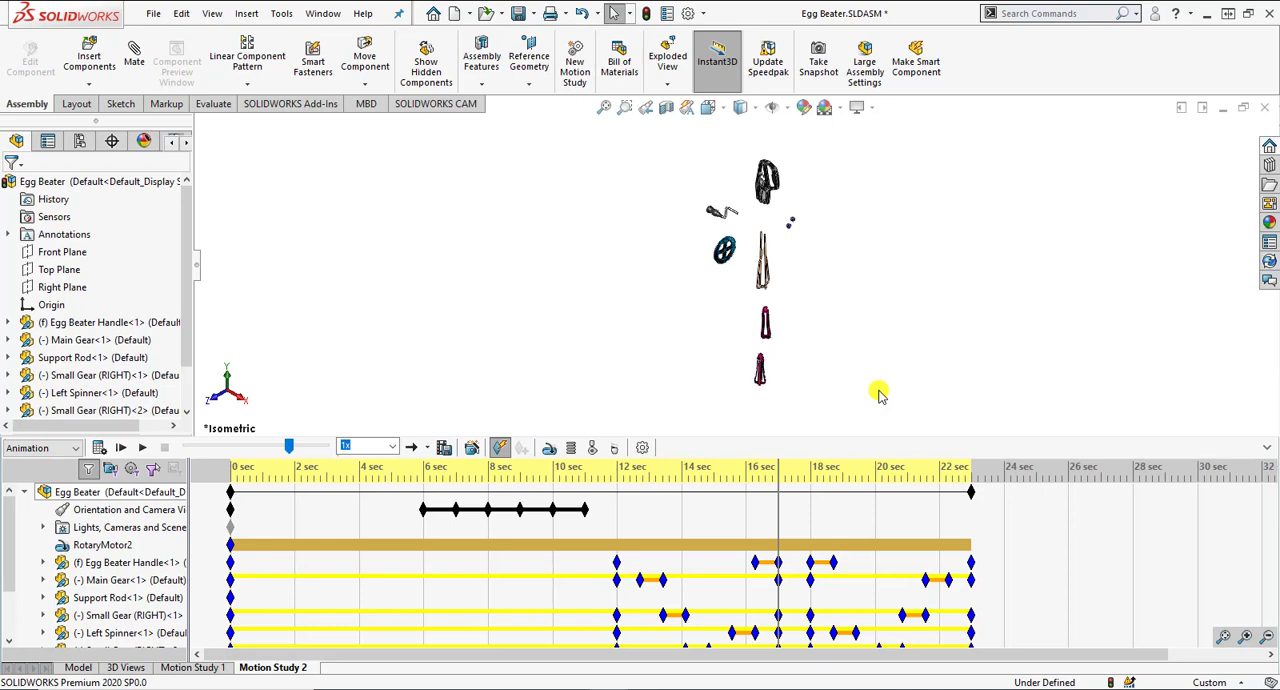
right_click(107, 510)
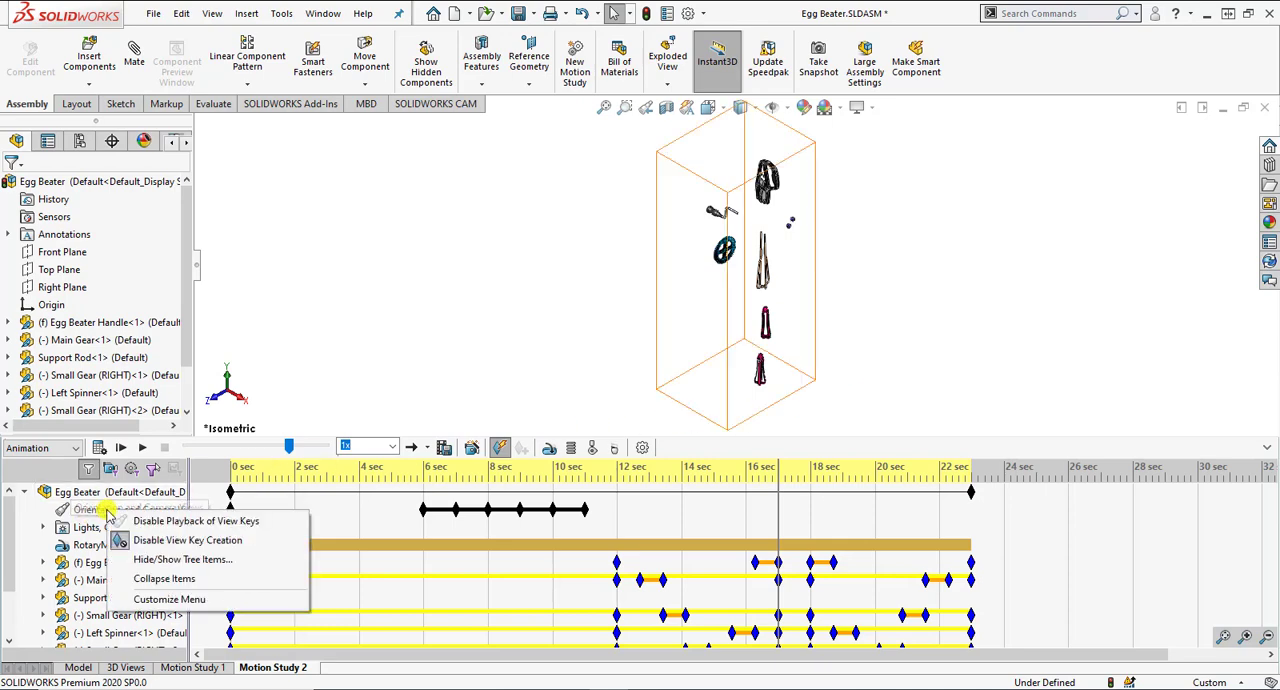
click(160, 541)
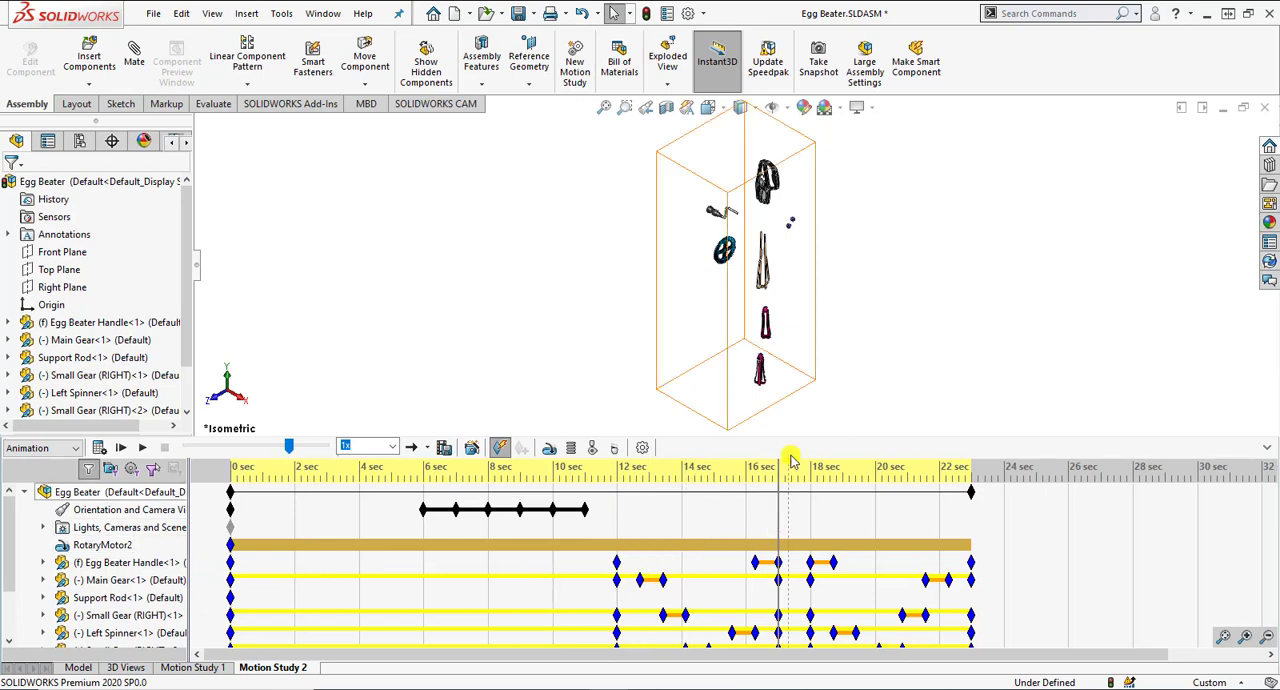
scroll(786, 343, up, 2)
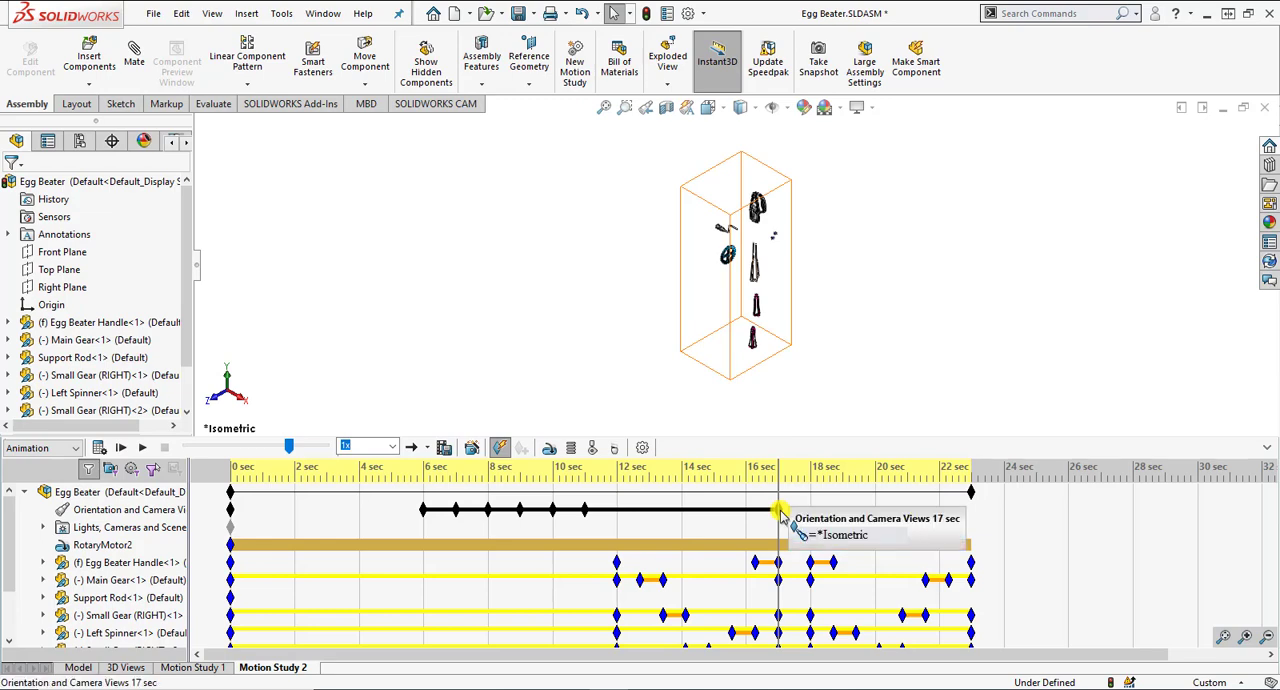
scroll(768, 370, down, 1)
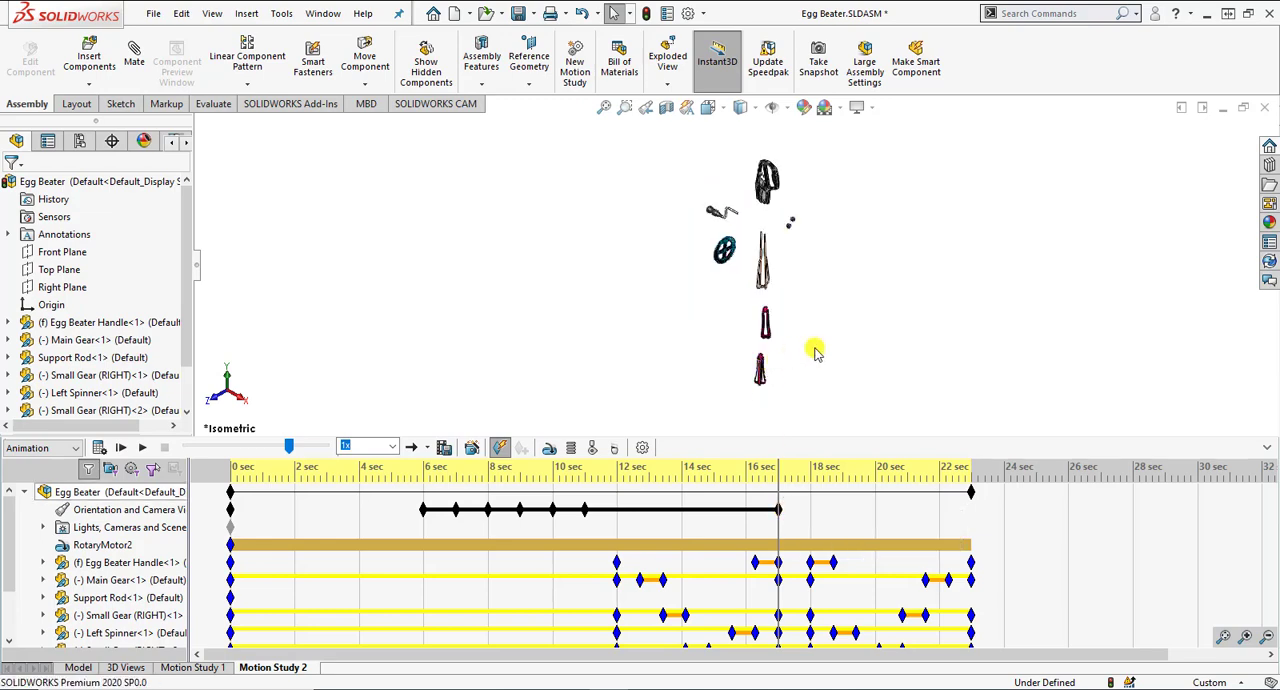
right_click(146, 510)
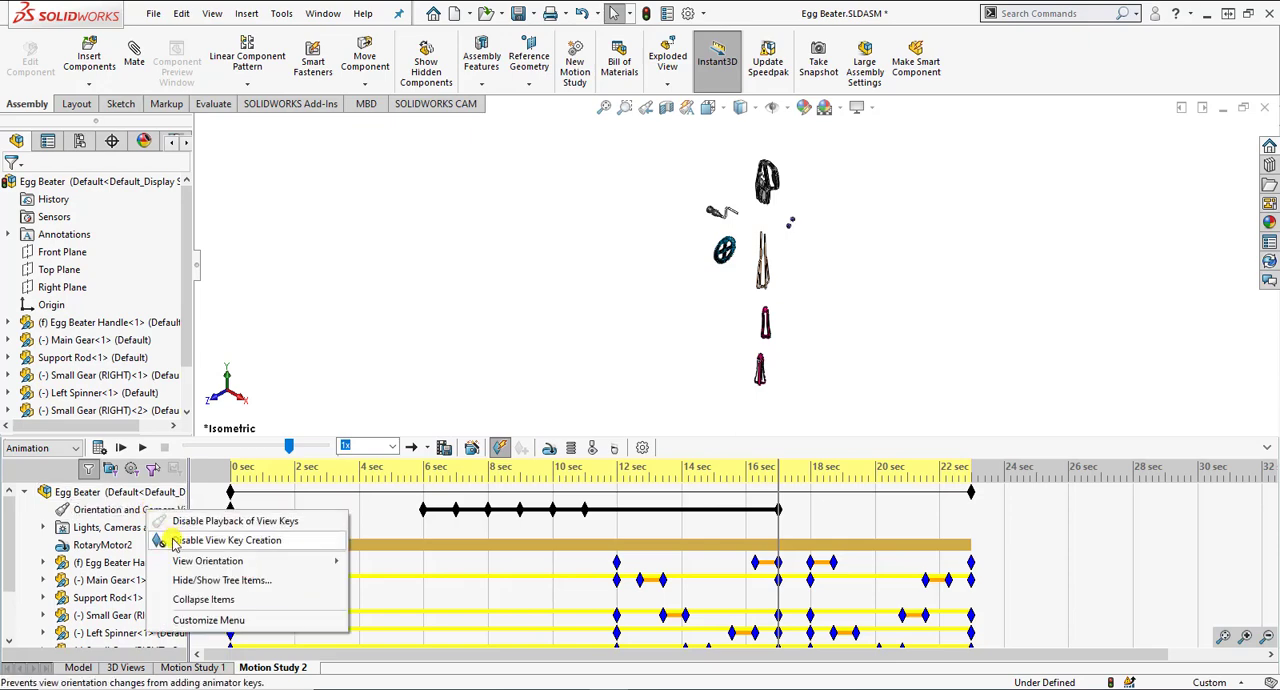
click(458, 385)
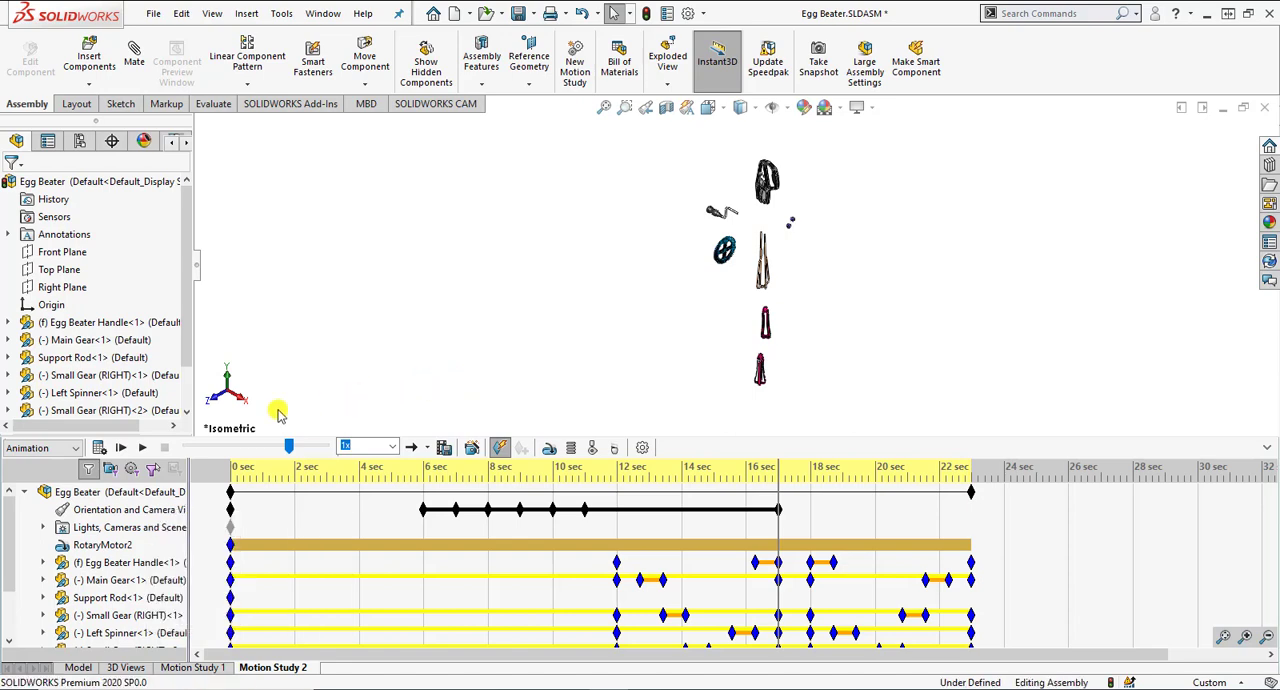
Step: Recalculate the motion study, stop it before the end and play the animation from the start
click(100, 450)
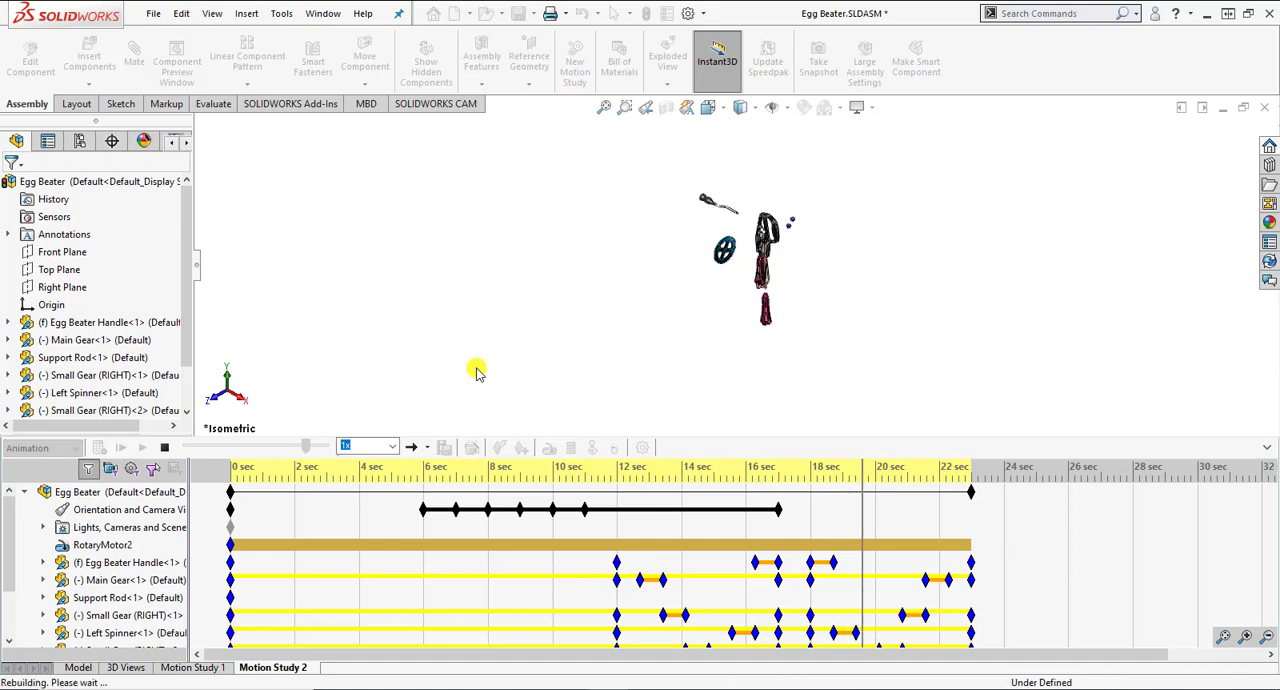
click(161, 448)
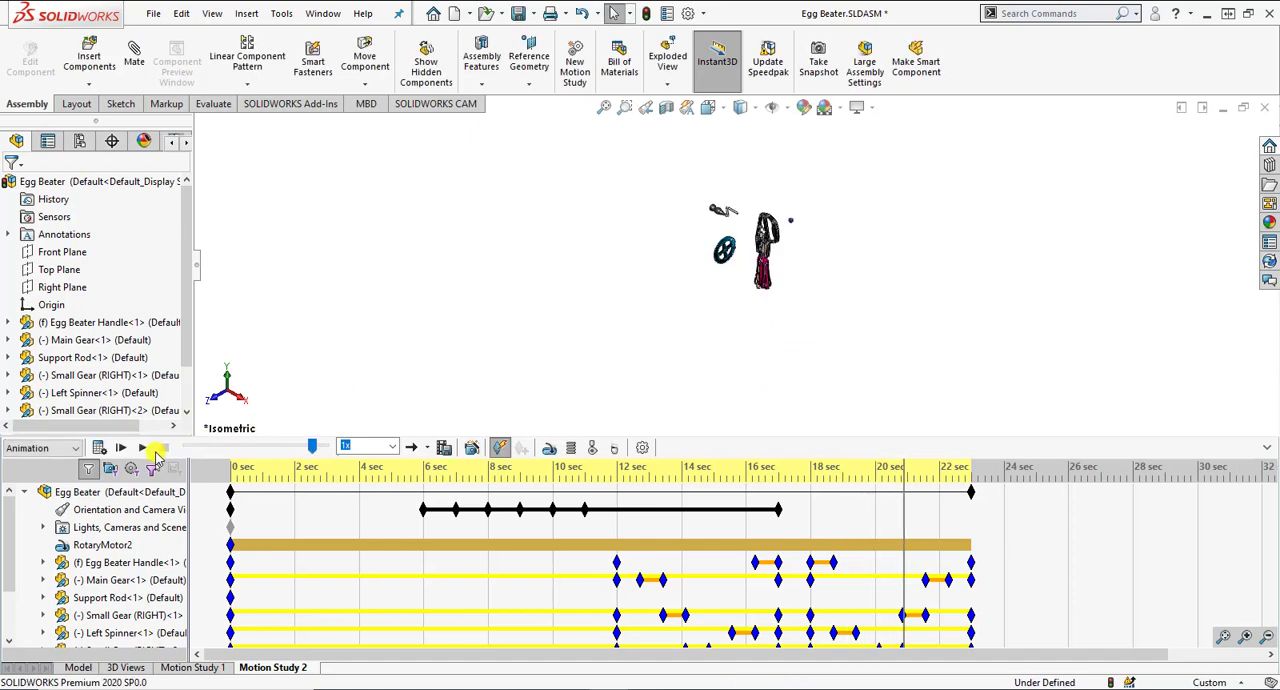
click(120, 447)
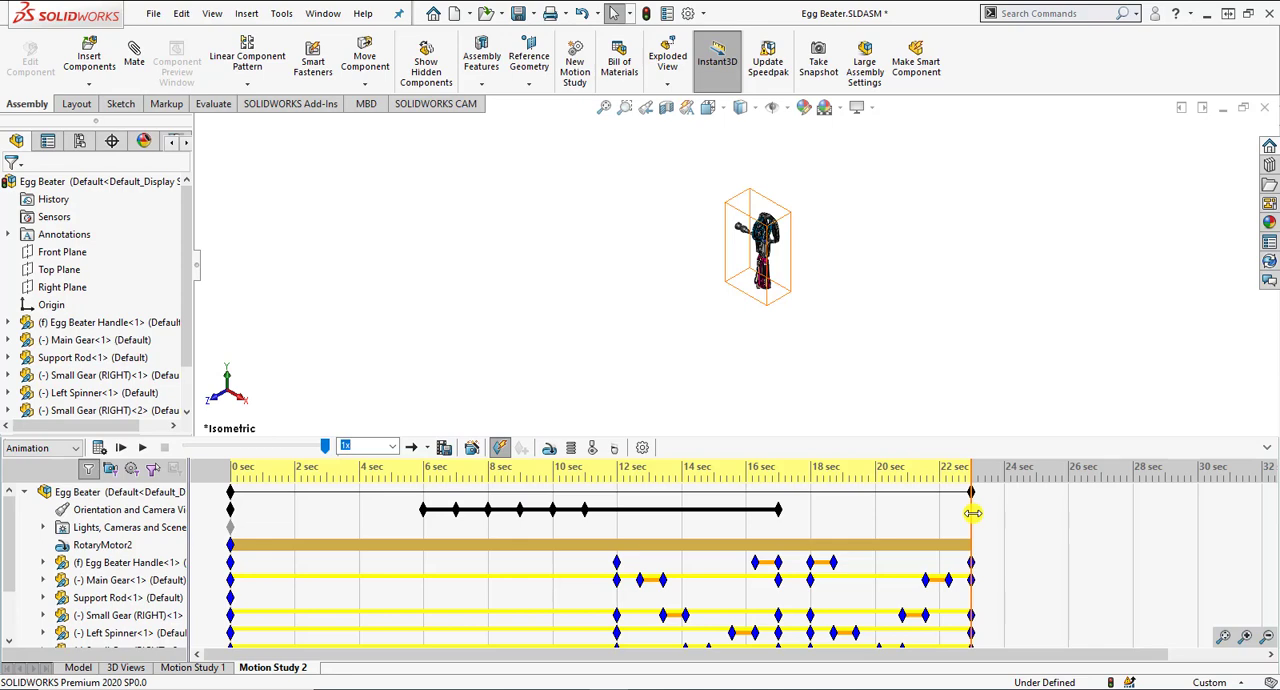
Step: Record a view key fitted to the collapsed assembly at 23 seconds and replay the animation from the start
key(f)
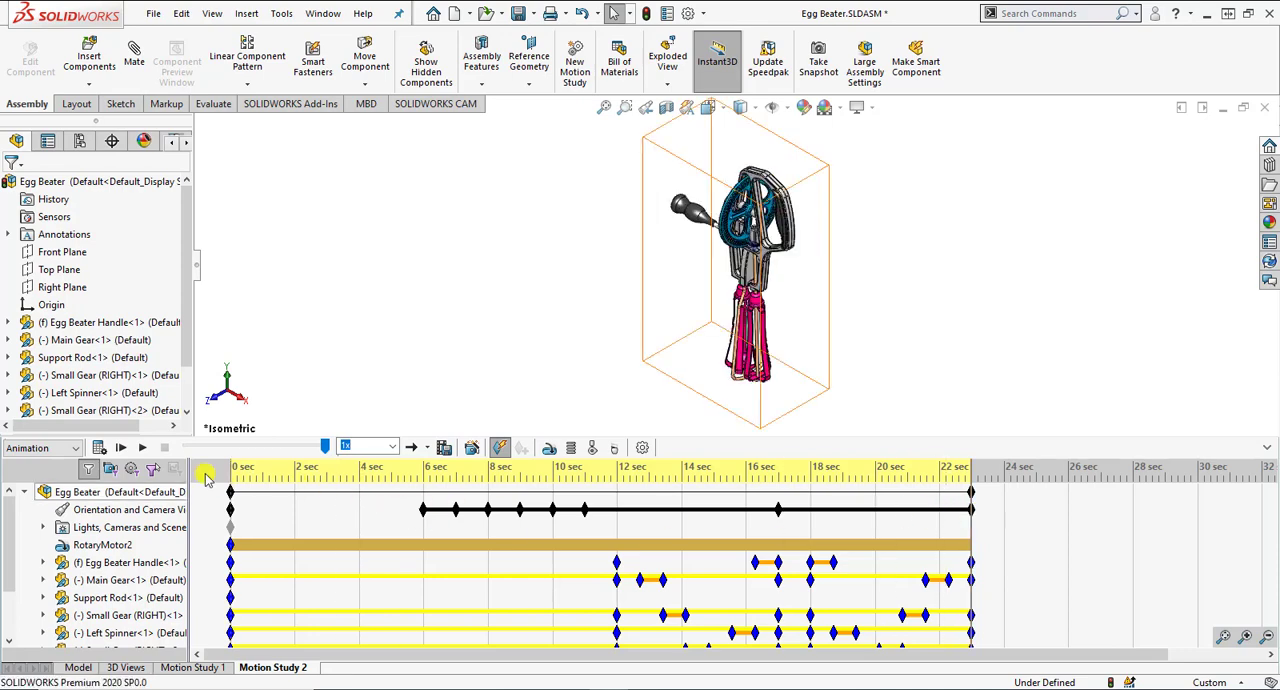
click(117, 450)
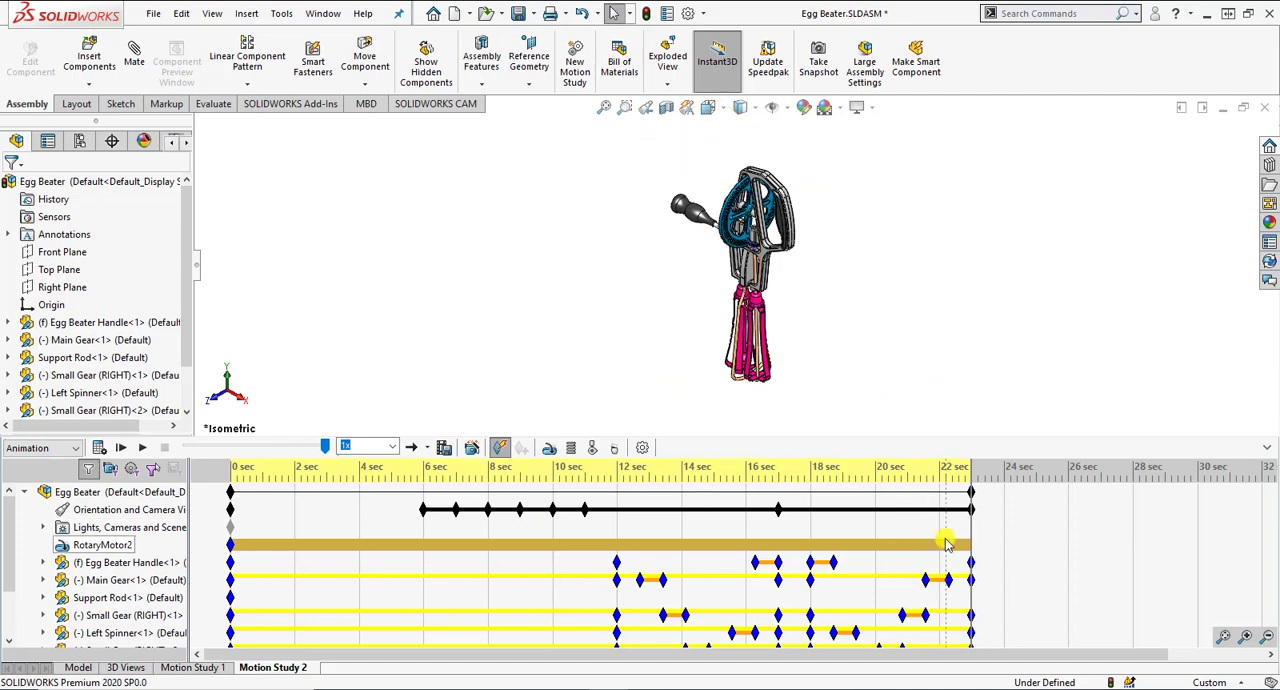
Step: Change the Egg Beater Handle's component display to a see-through wireframe style at 3 seconds and recalculate the motion study
drag(971, 523, 326, 526)
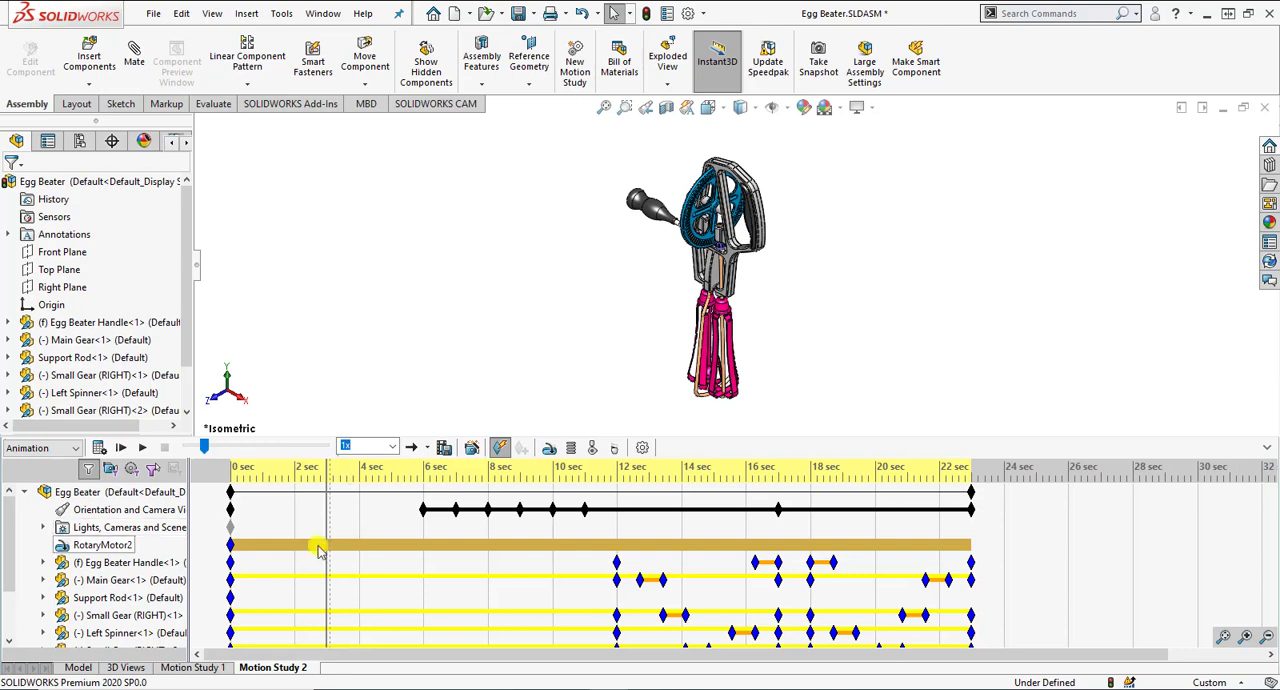
click(126, 566)
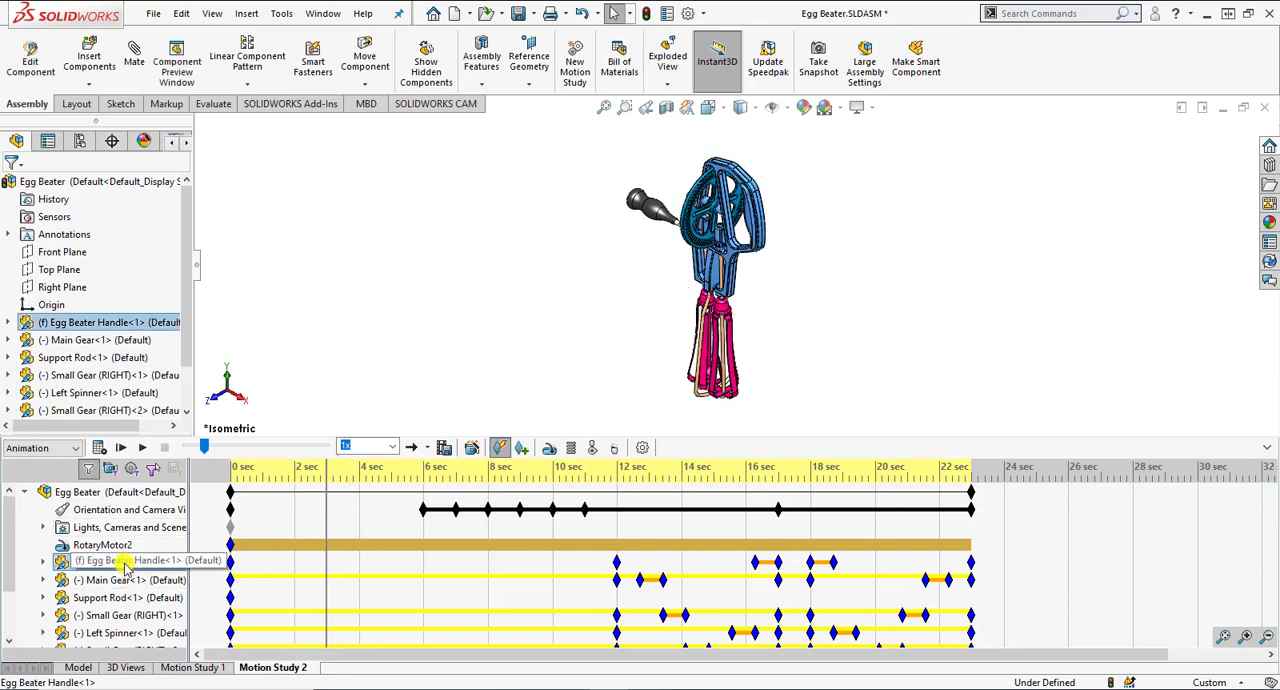
right_click(126, 566)
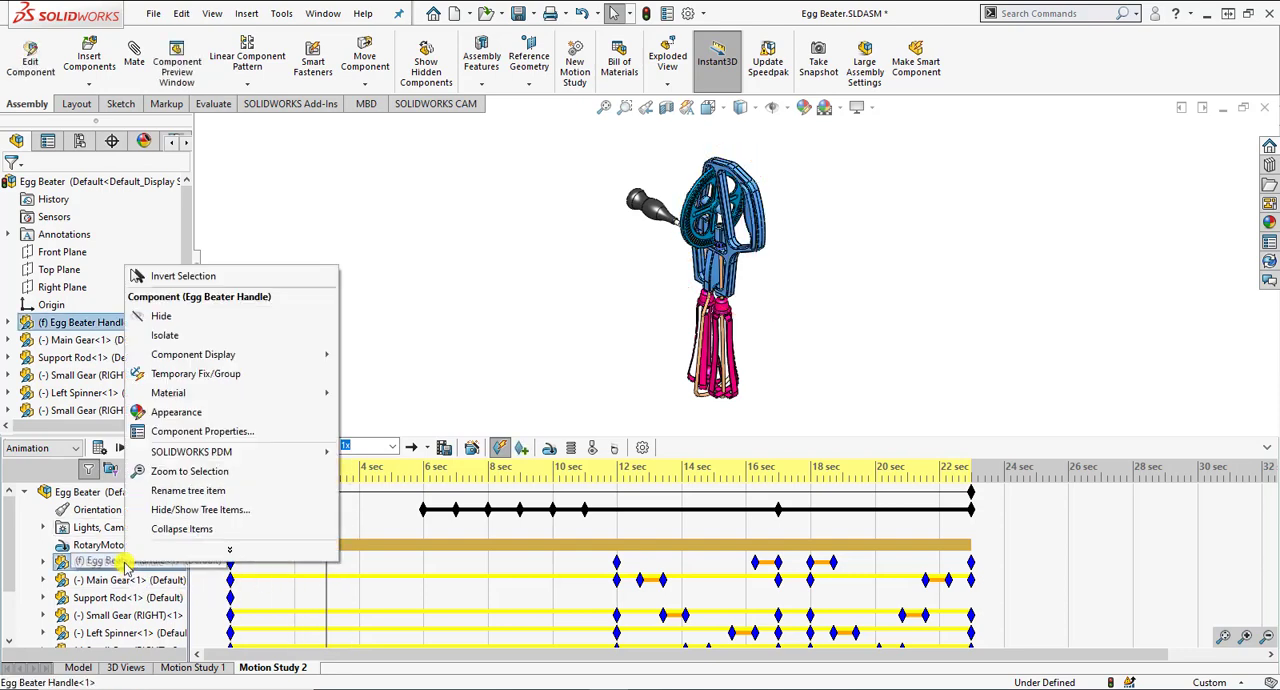
click(344, 356)
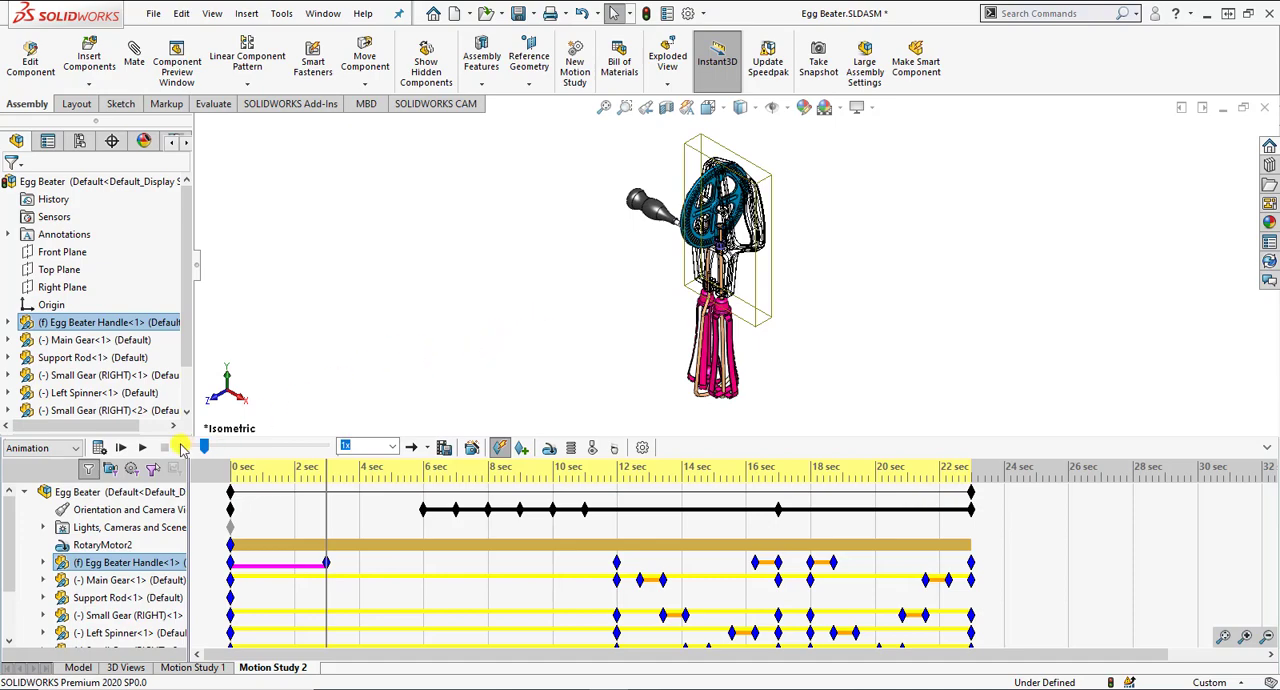
click(100, 447)
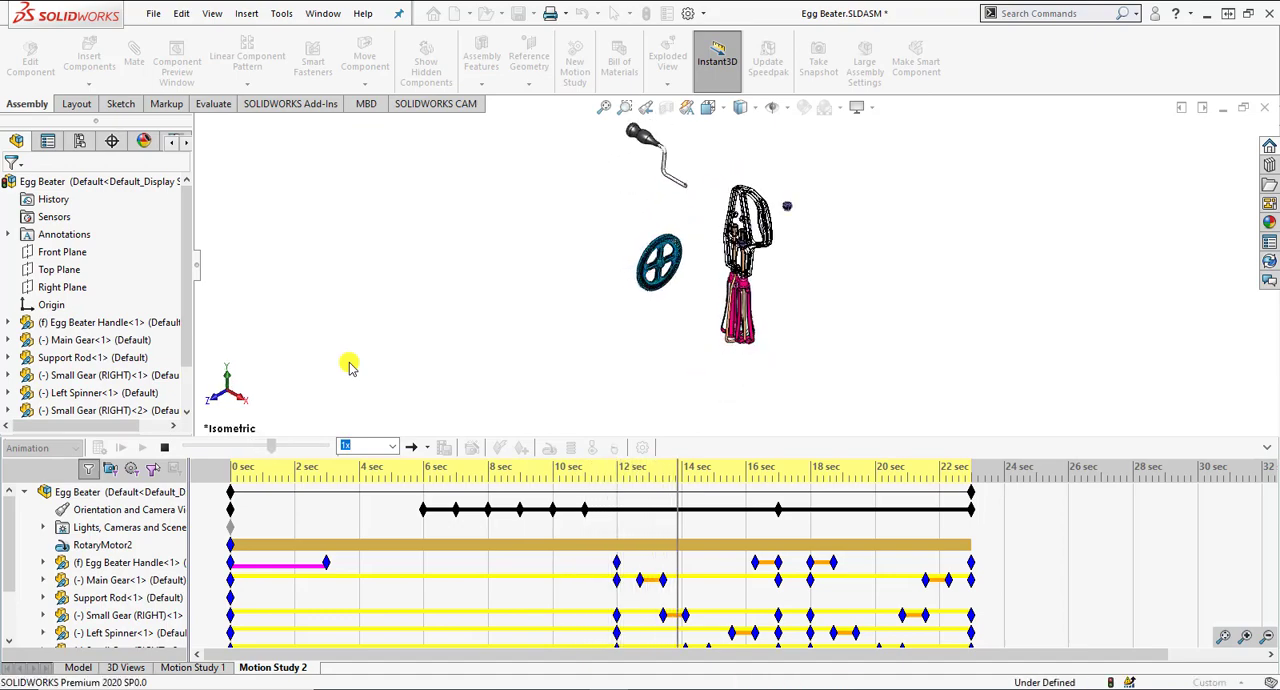
Step: Stop the playback and set the Egg Beater Handle's component display to Shaded With Edges at about 3.6 seconds
click(167, 450)
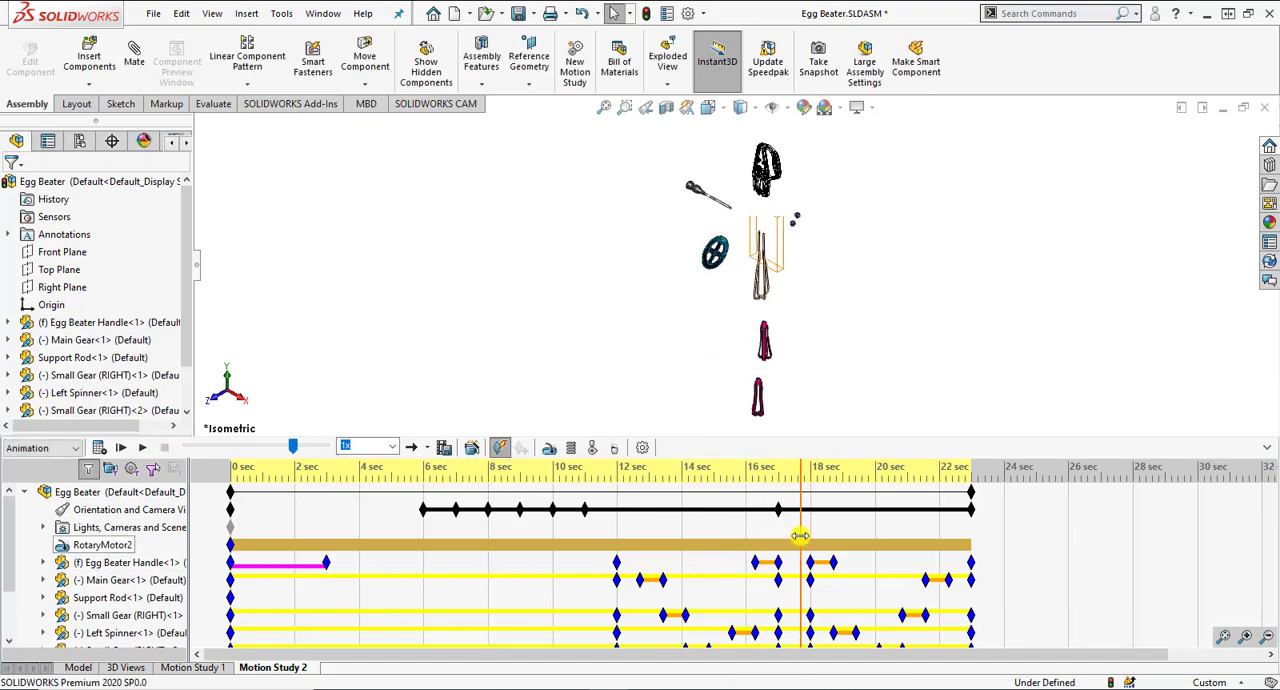
drag(776, 536, 347, 538)
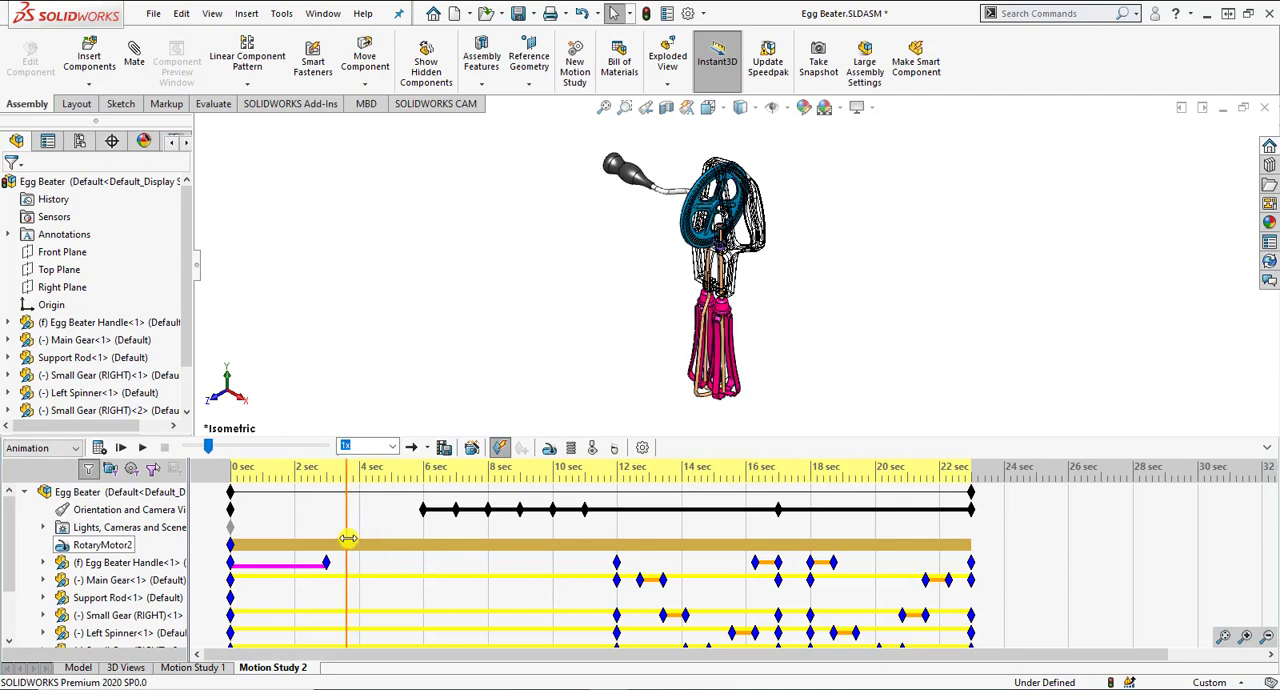
click(1245, 636)
drag(734, 654, 526, 656)
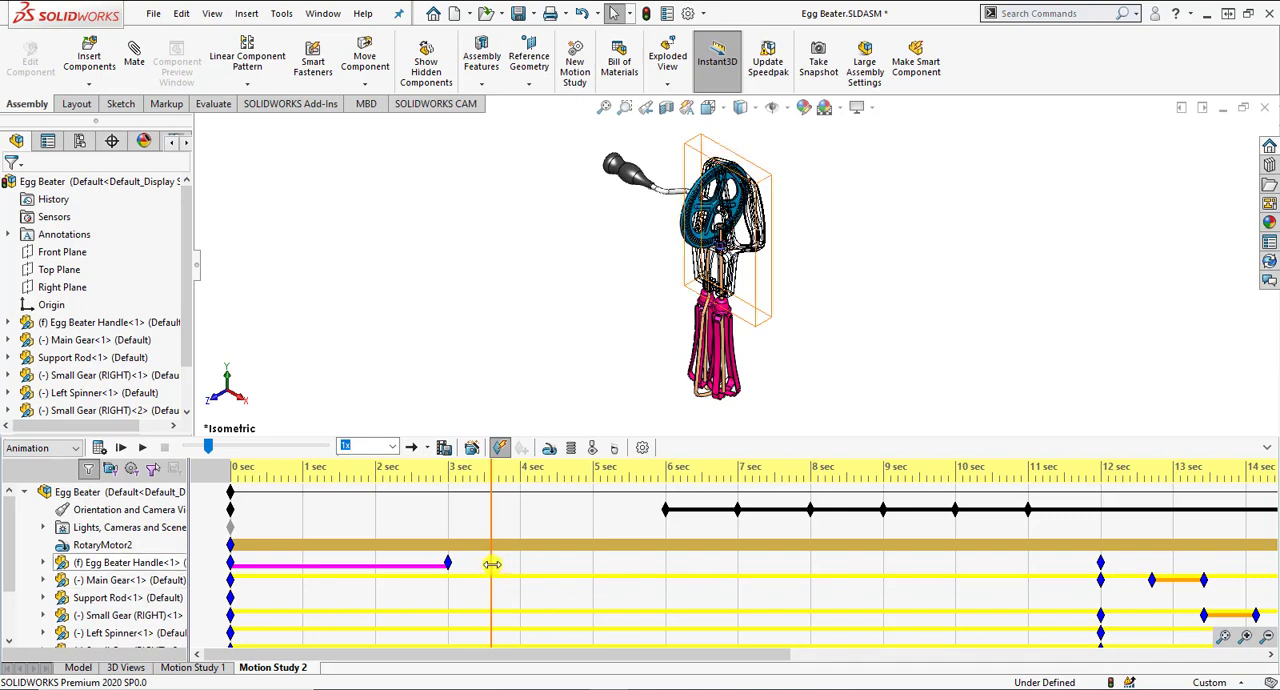
click(138, 563)
right_click(138, 563)
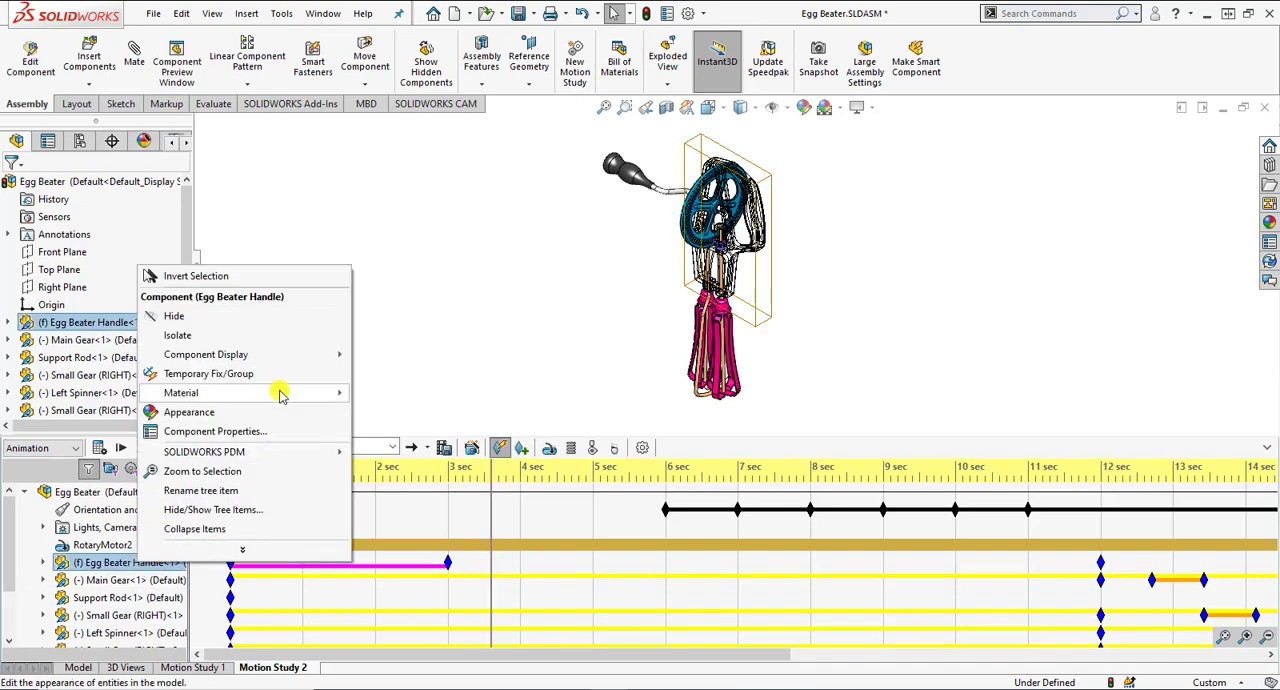
mouse_move(330, 354)
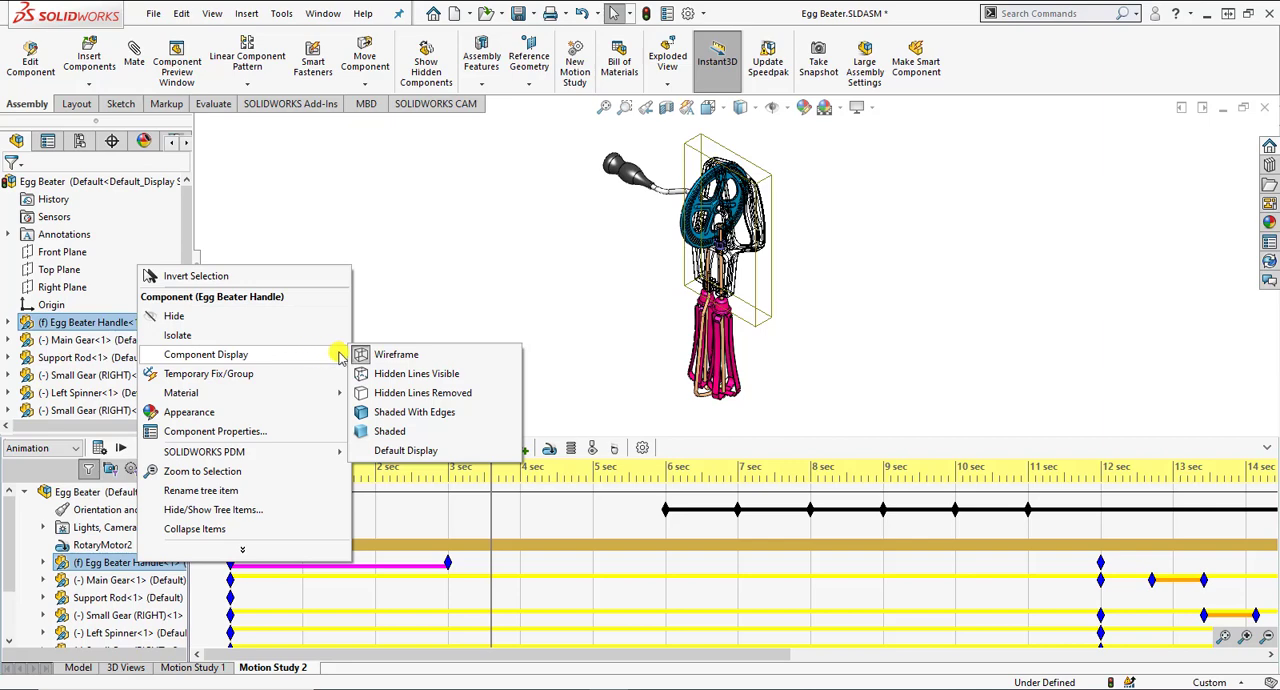
click(390, 413)
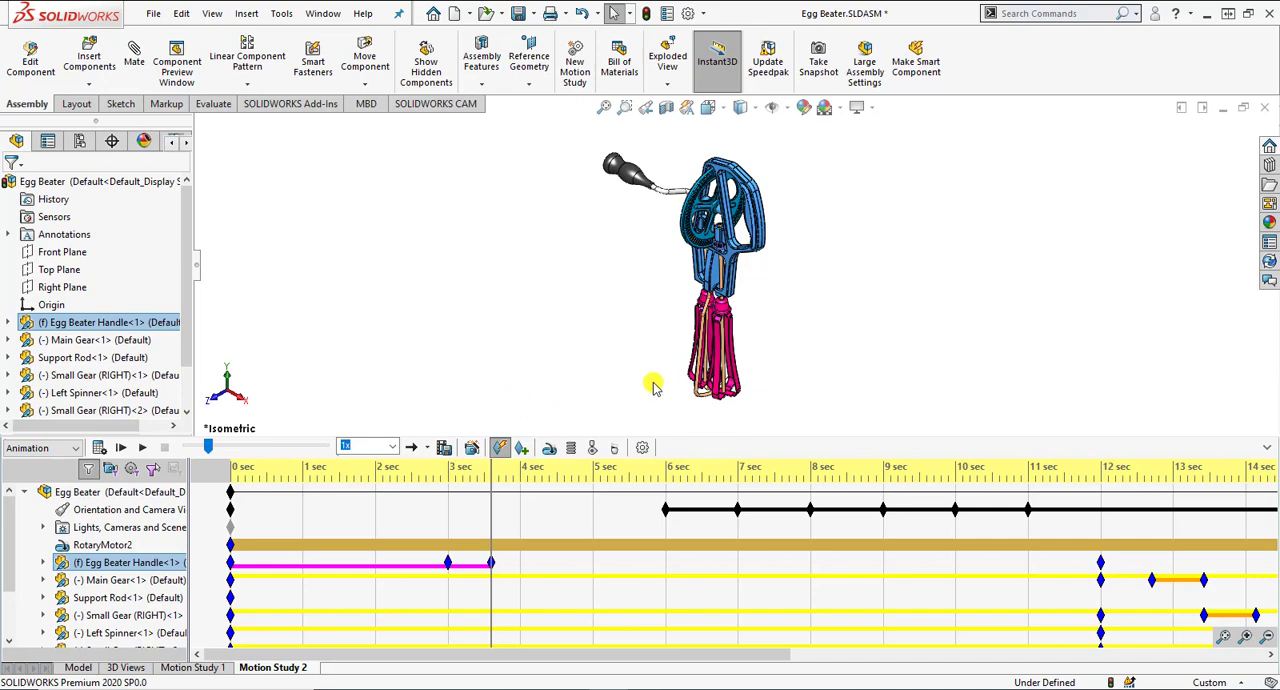
Step: Set the Egg Beater Handle's component display to Wireframe at 4 seconds and to Shaded With Edges at 4.5 seconds
click(521, 566)
right_click(145, 562)
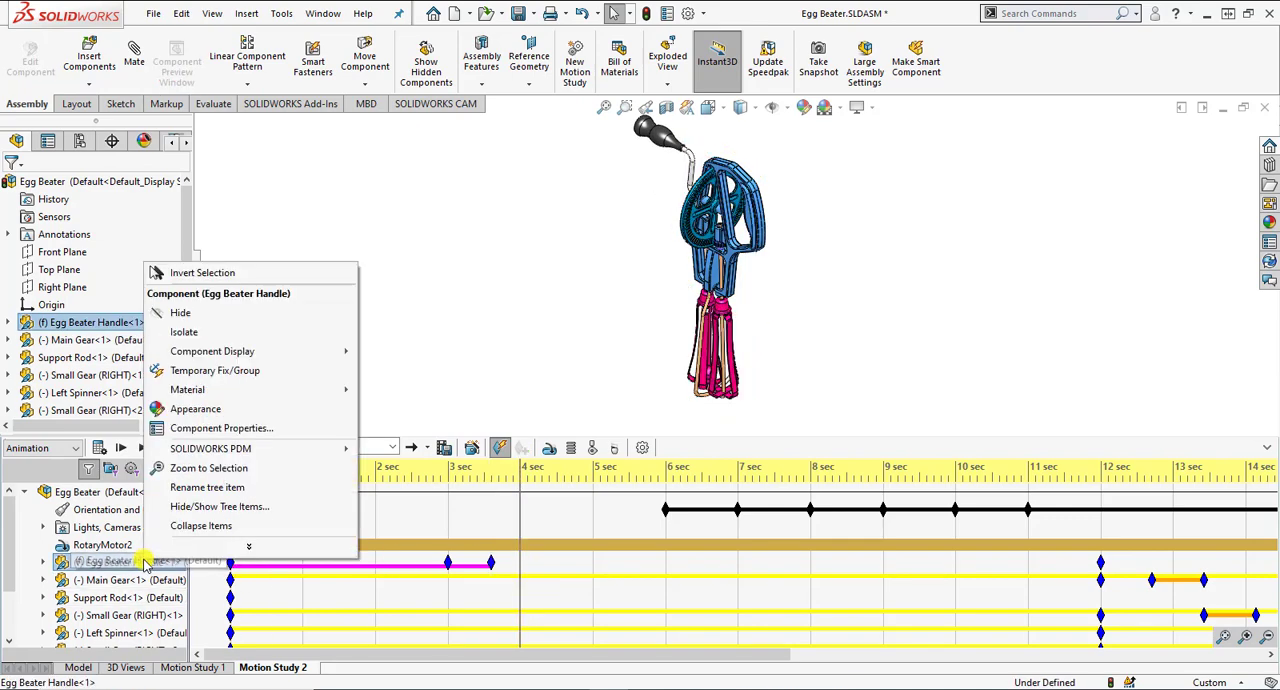
mouse_move(305, 351)
click(392, 352)
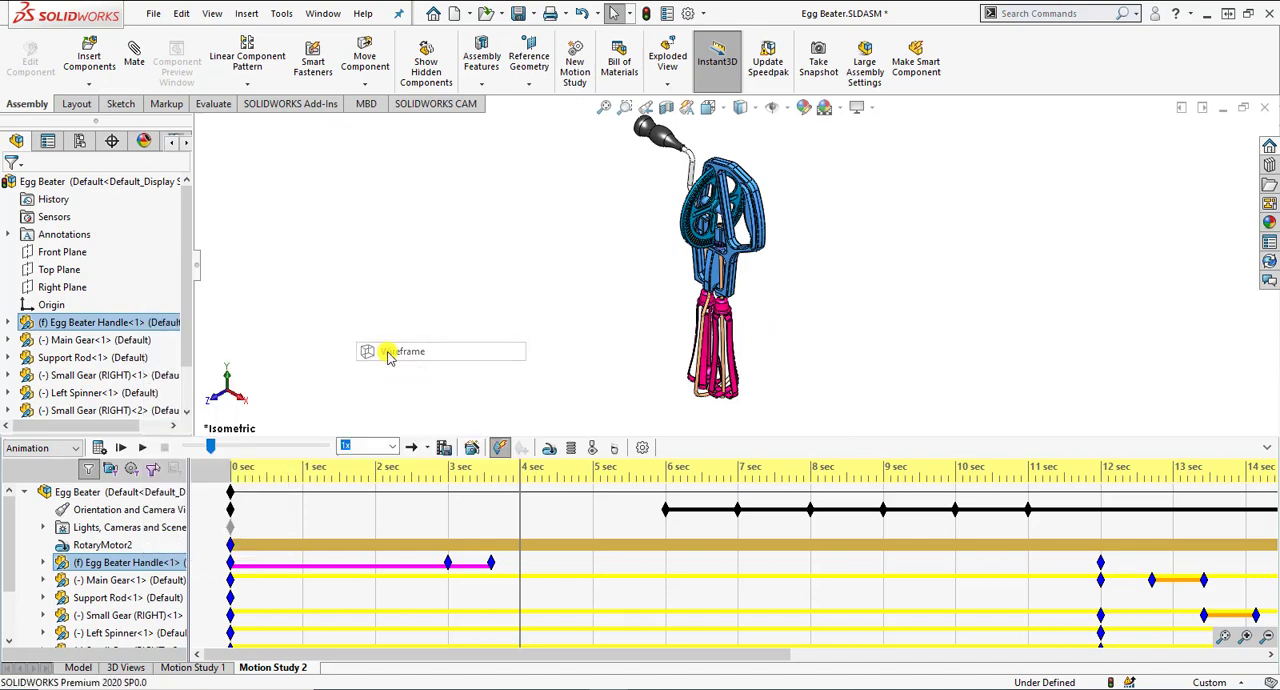
click(558, 570)
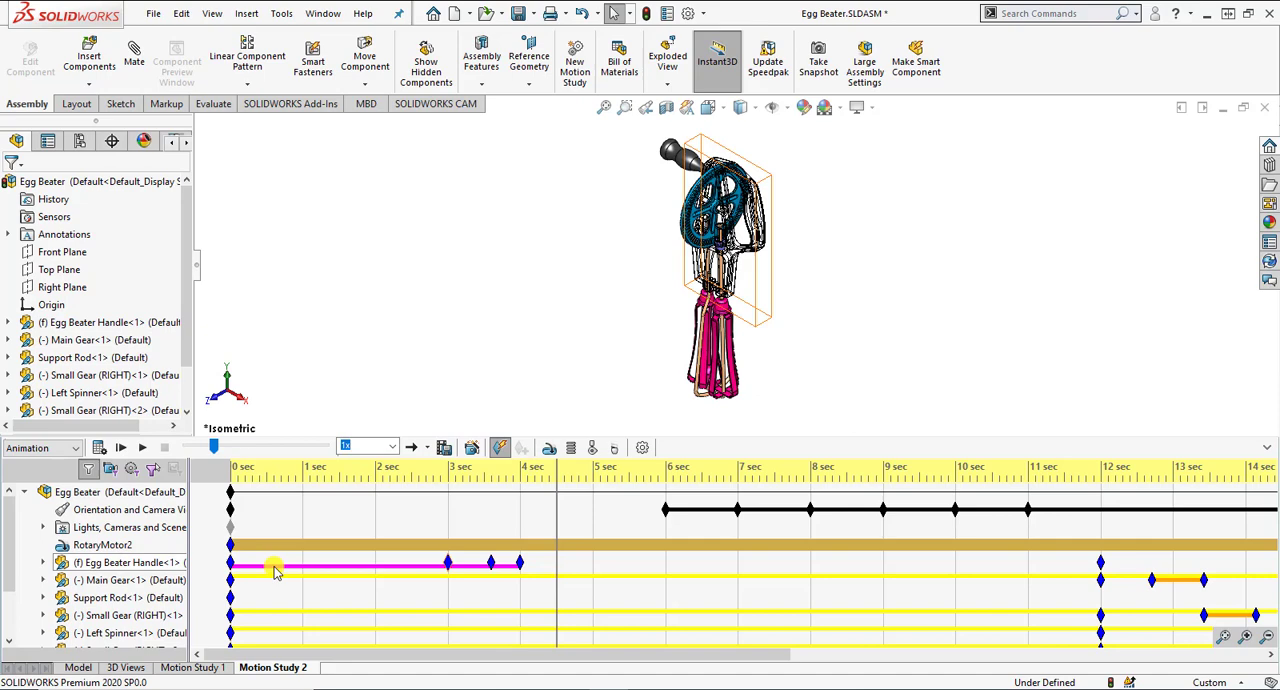
right_click(145, 562)
mouse_move(346, 352)
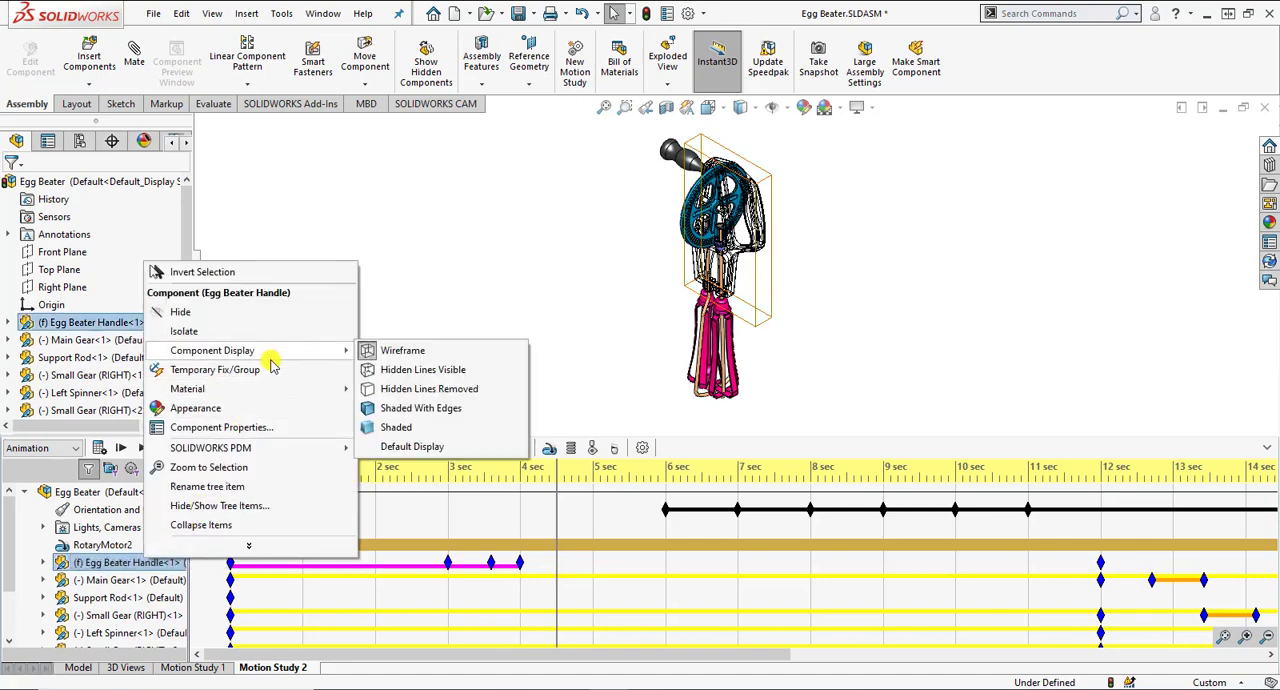
click(373, 411)
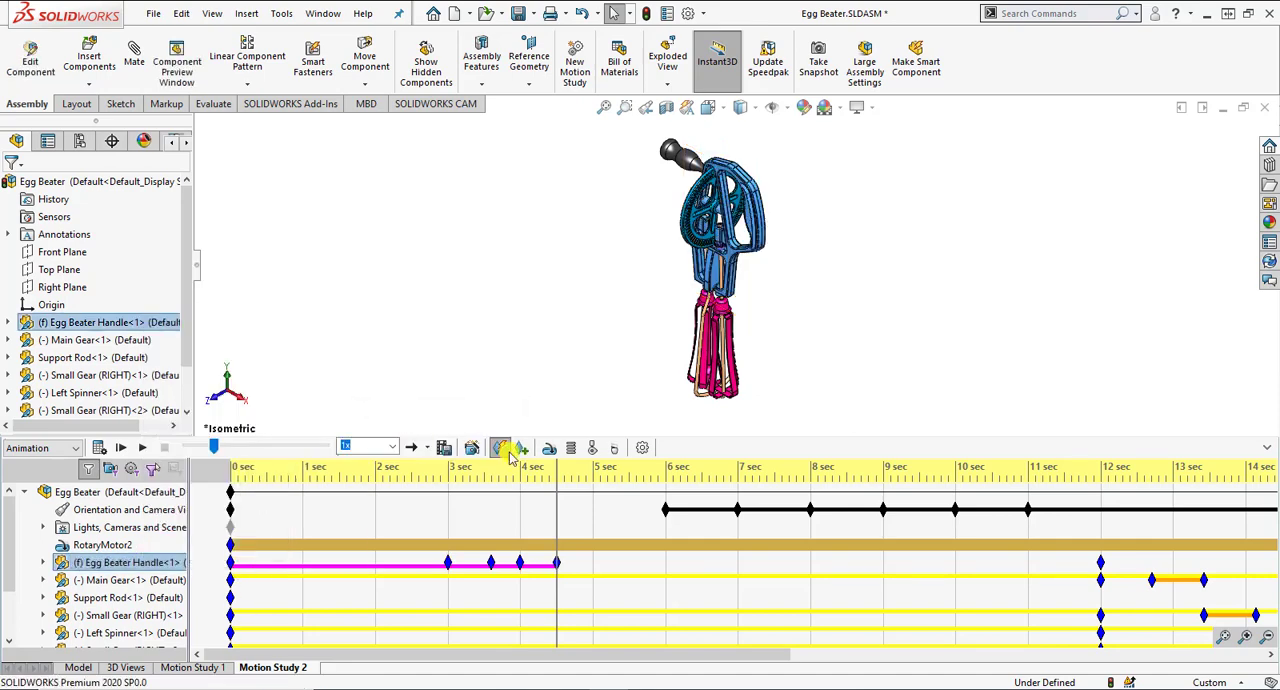
Step: Set the Egg Beater Handle's component display to Wireframe at 5 seconds and to Shaded With Edges at 5.5 seconds
click(594, 567)
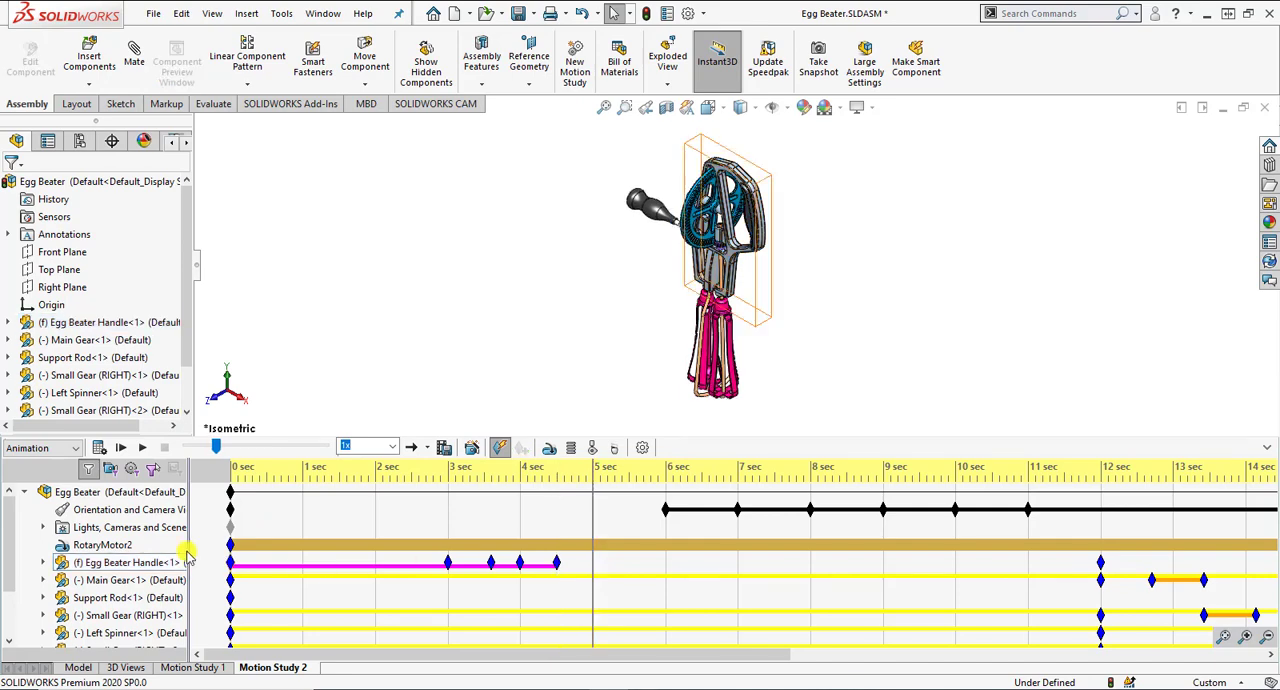
right_click(146, 562)
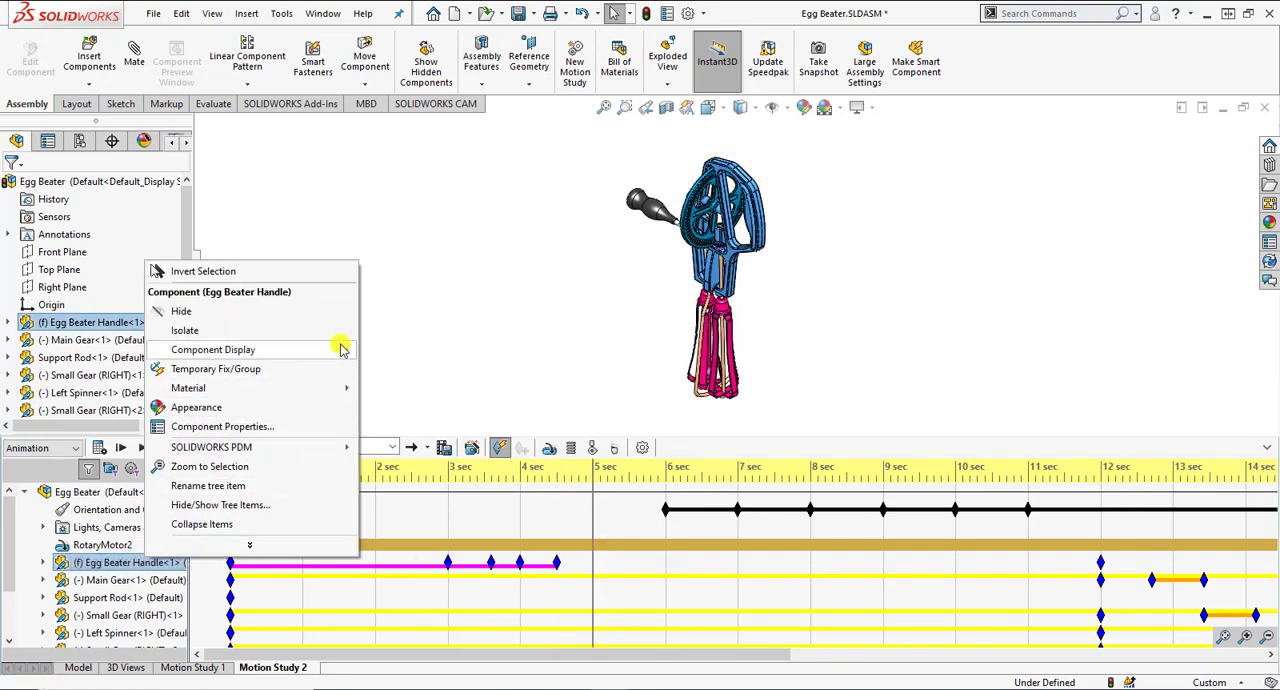
mouse_move(340, 349)
click(405, 350)
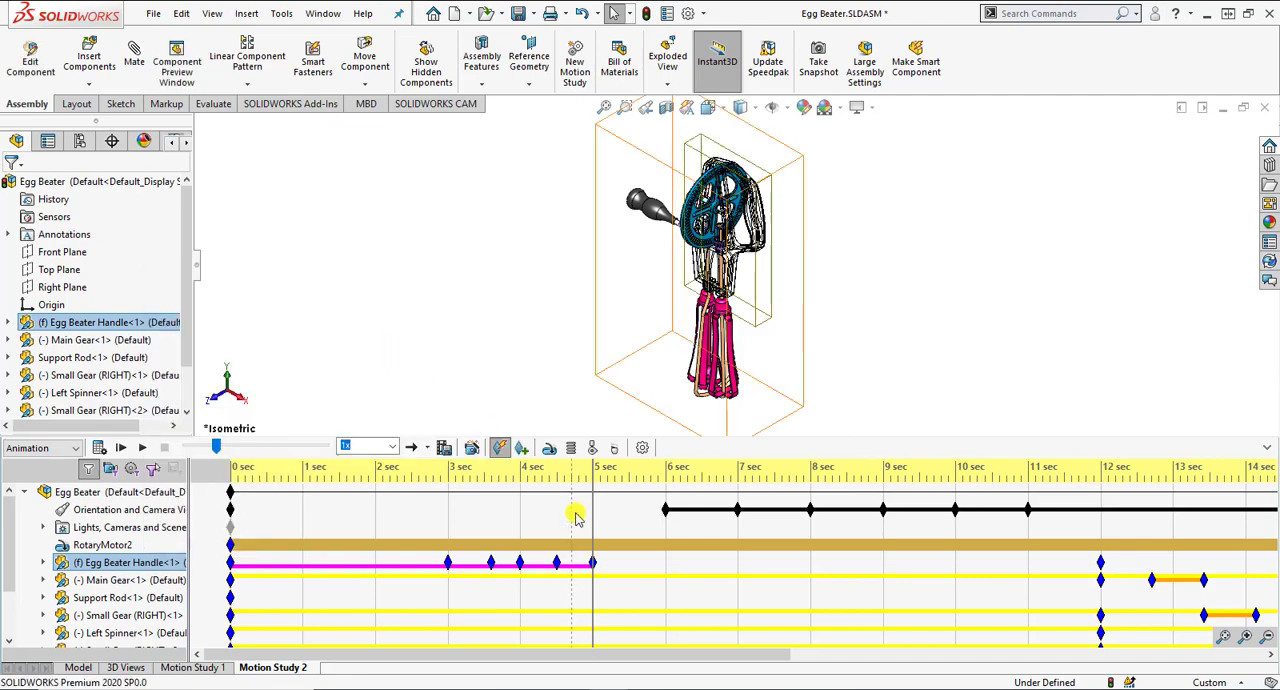
click(629, 563)
right_click(158, 562)
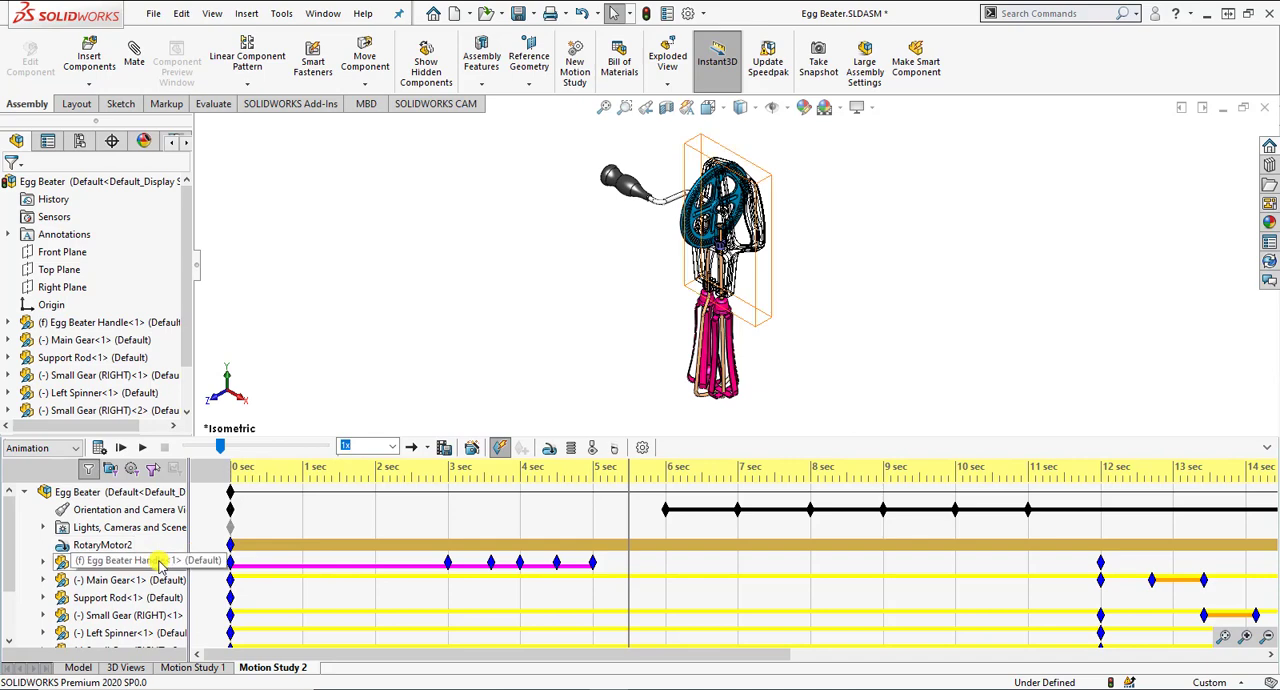
mouse_move(337, 353)
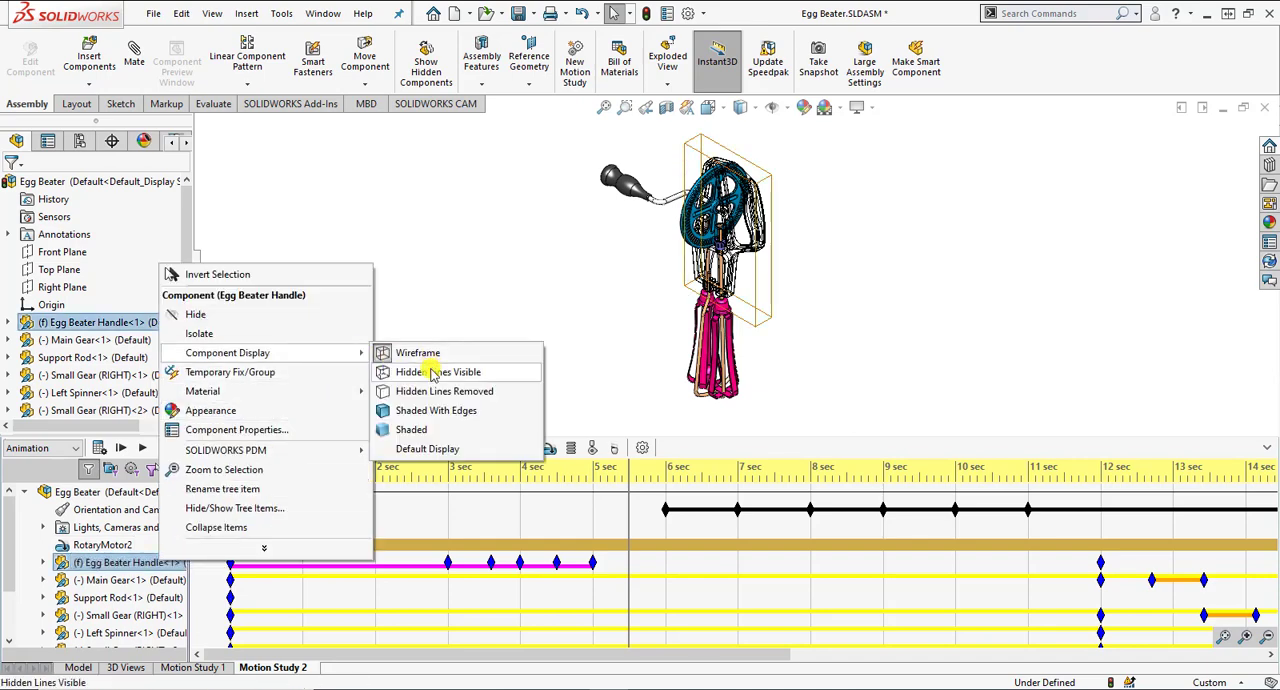
click(430, 413)
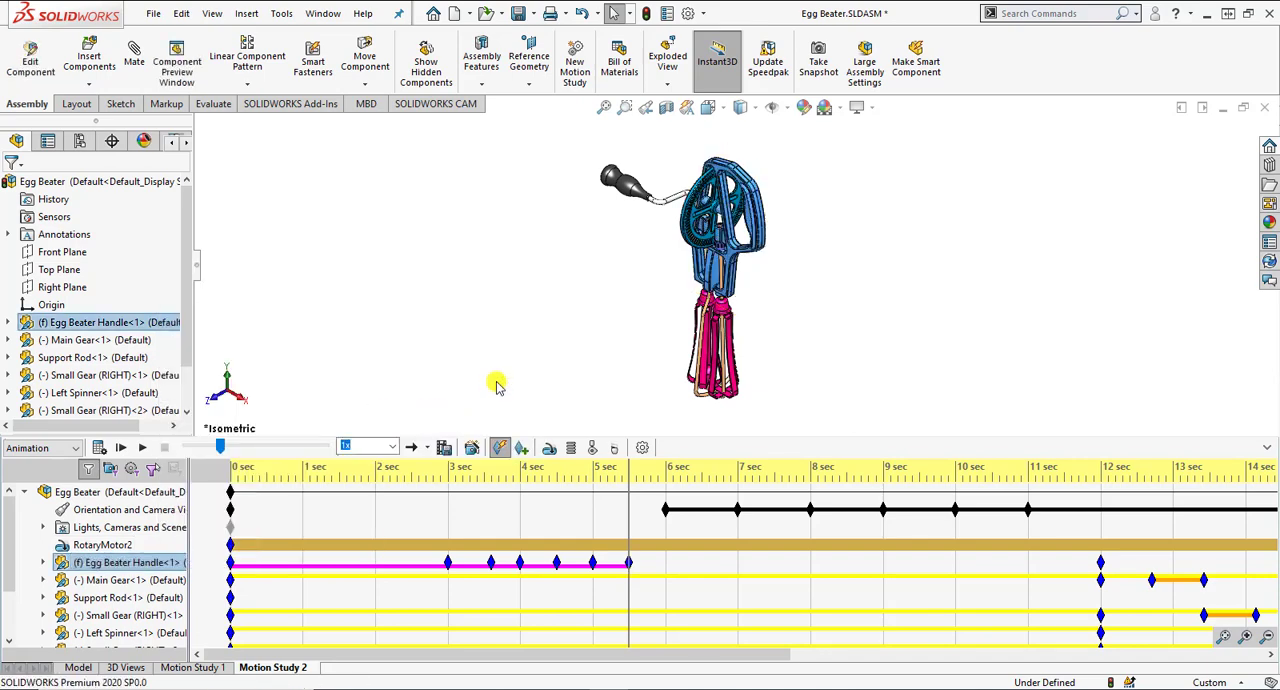
Step: Play the whole animation from the start to check the Egg Beater Handle's display changes
click(1222, 639)
click(425, 566)
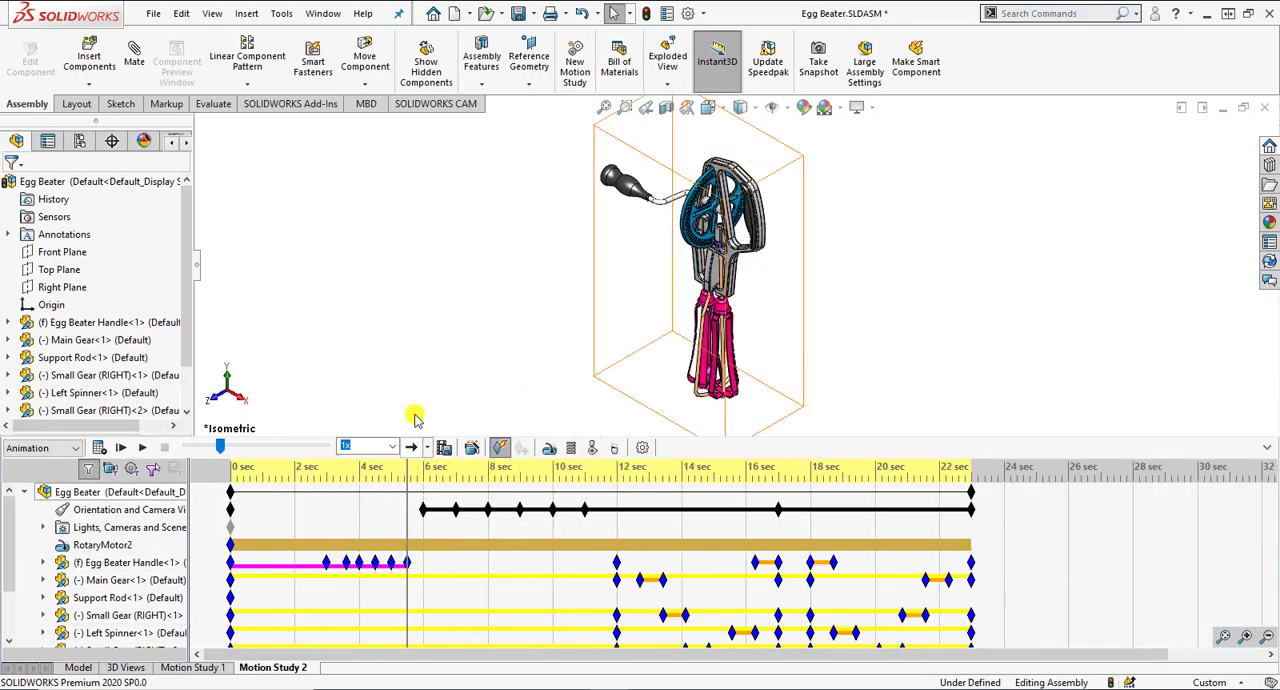
click(430, 380)
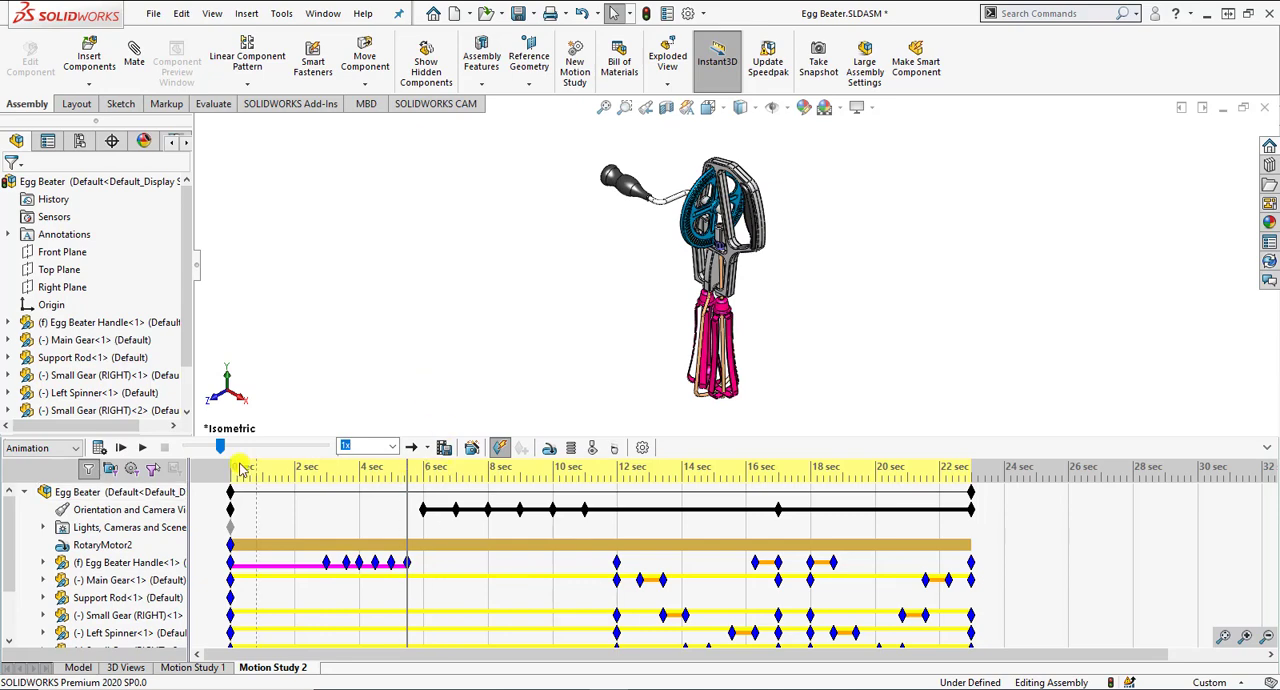
click(121, 448)
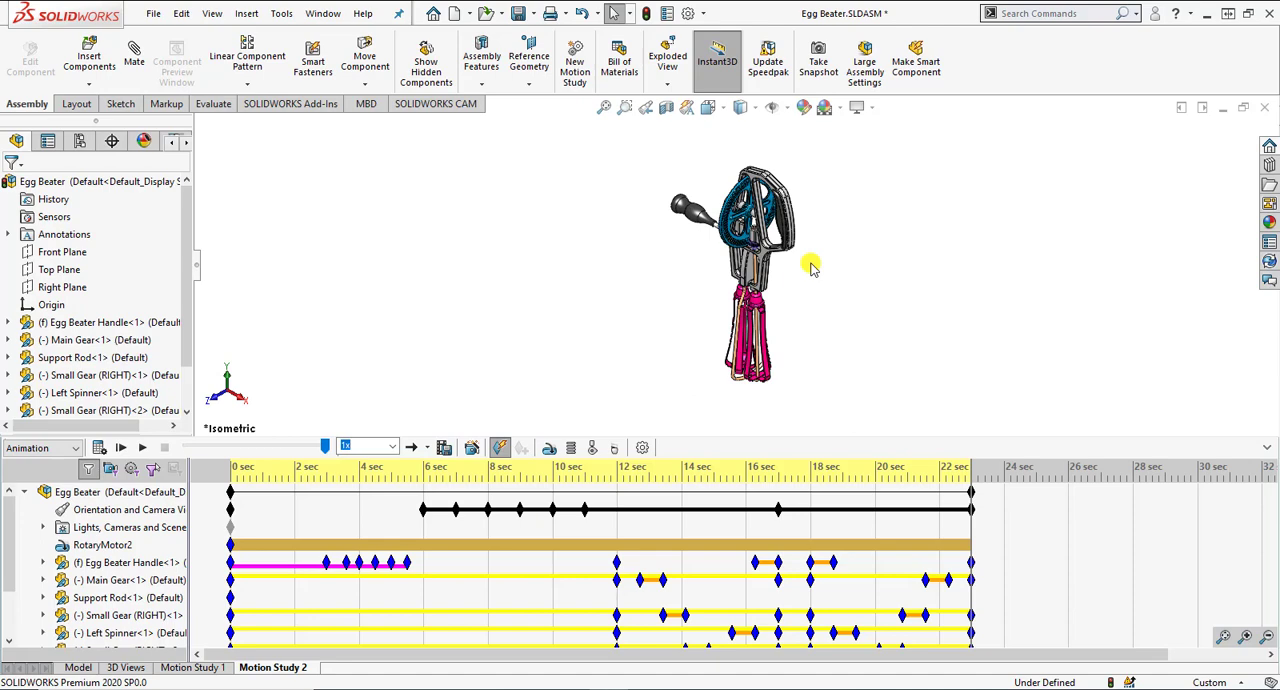
Step: Set the playback mode to back-and-forth reciprocating, play the animation from the start at 1x speed and stop it during the reverse run
click(424, 449)
click(436, 509)
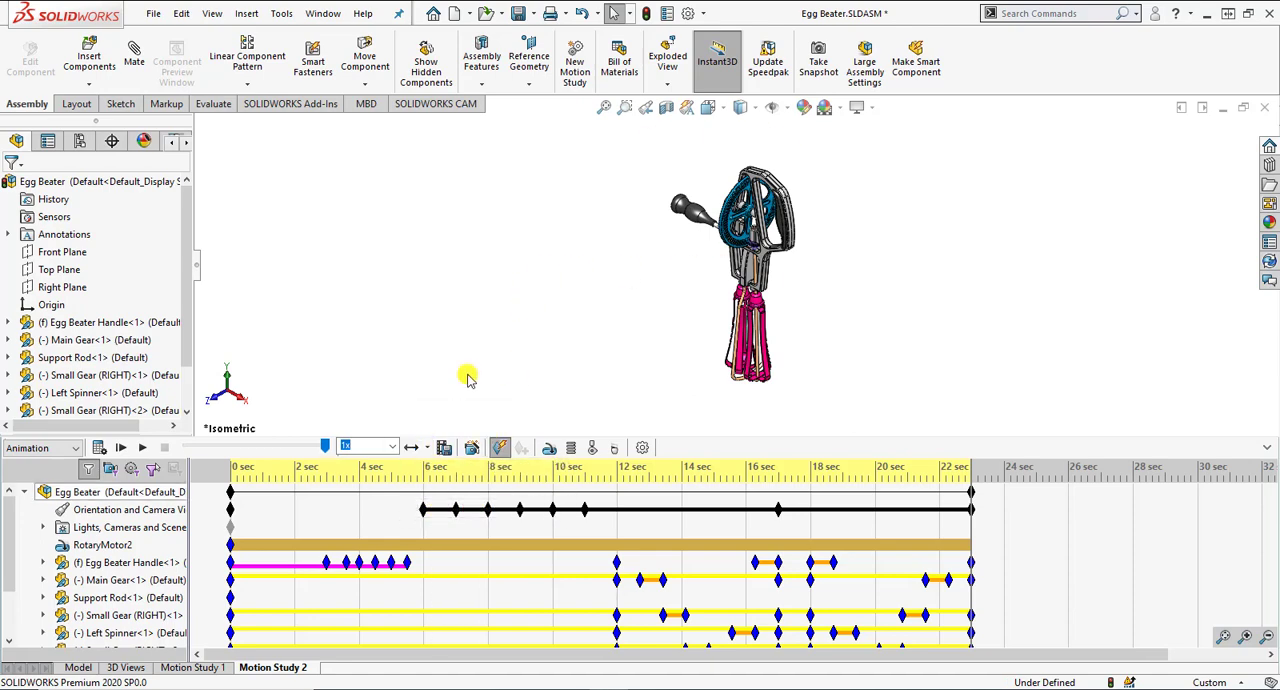
click(121, 448)
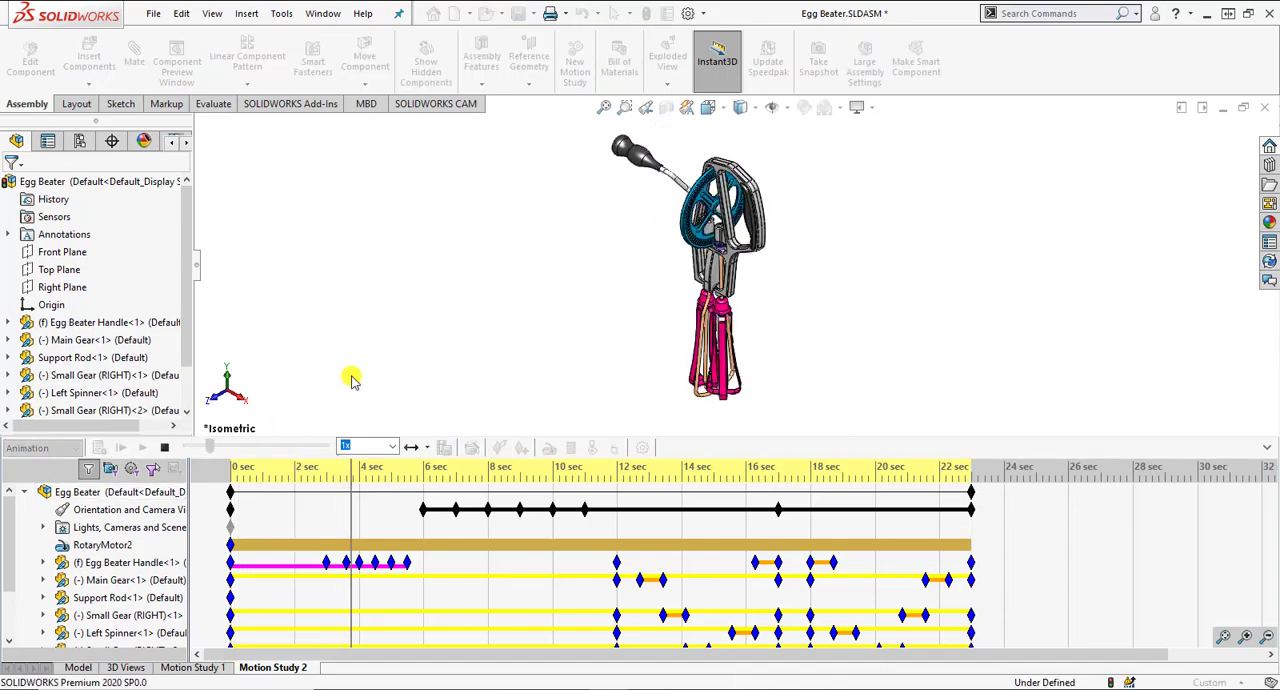
click(393, 447)
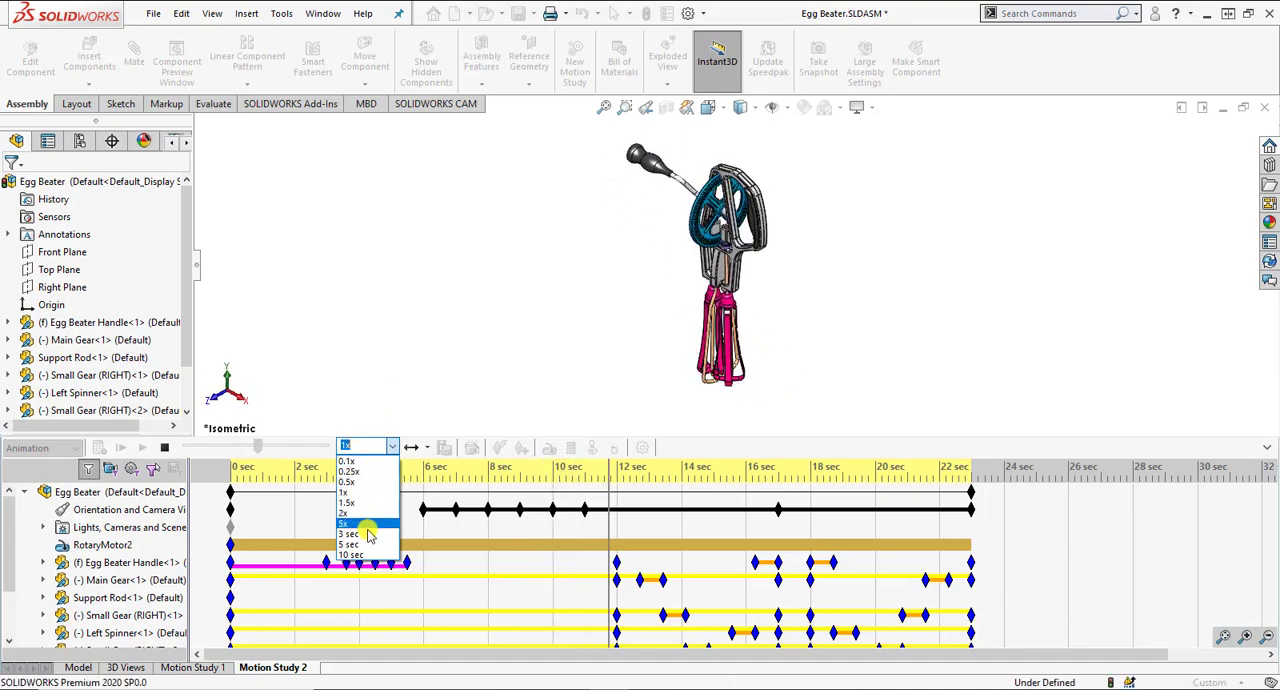
click(370, 368)
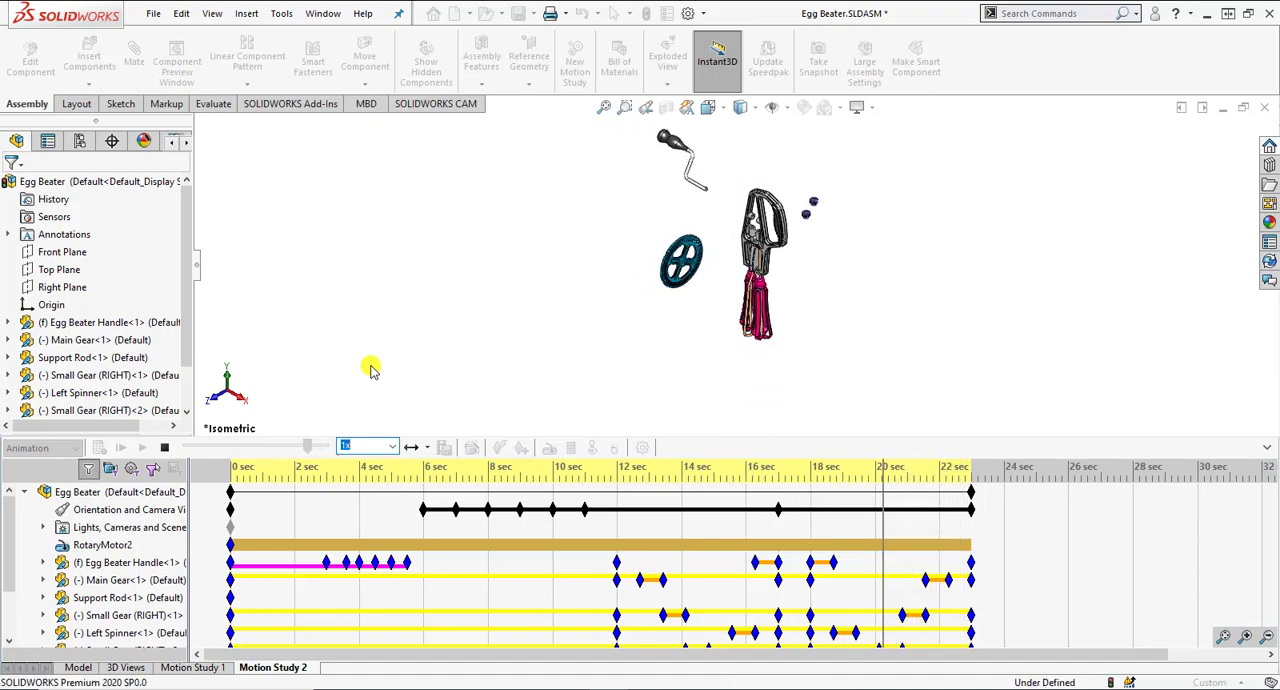
click(164, 447)
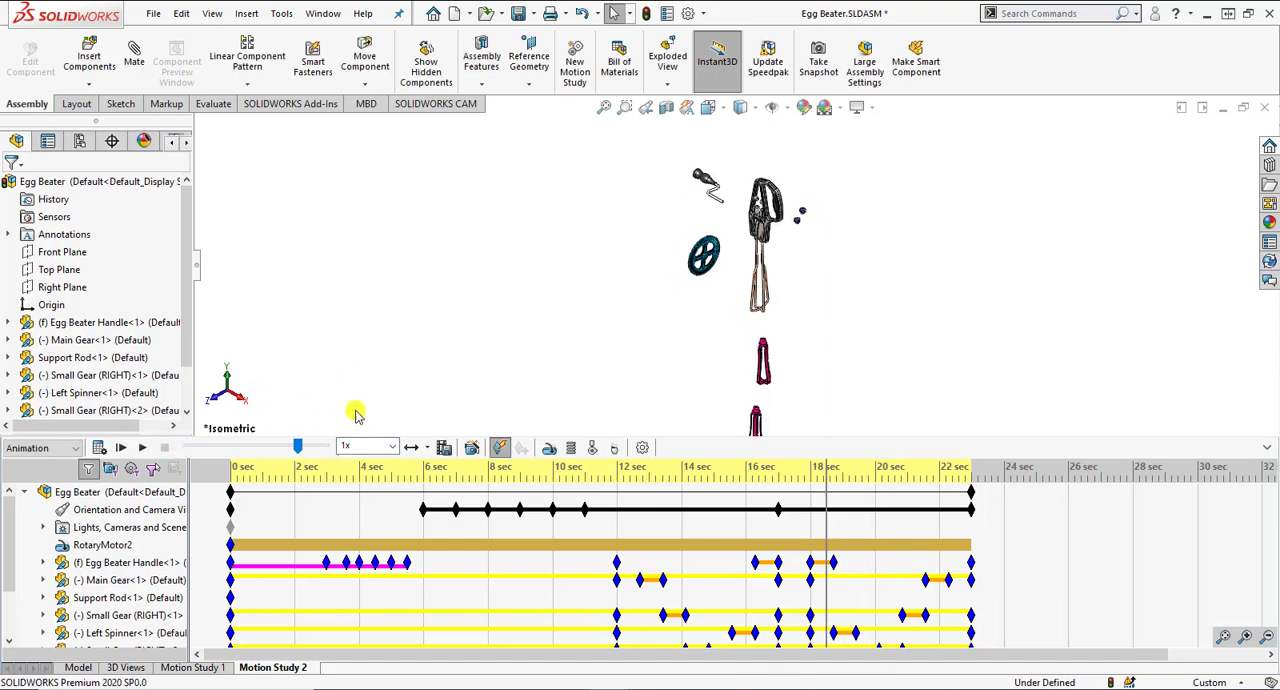
Step: Save the entire animation as Egg Beater.avi with Microsoft Video 1 compression, recalculating the motion study before saving
click(444, 447)
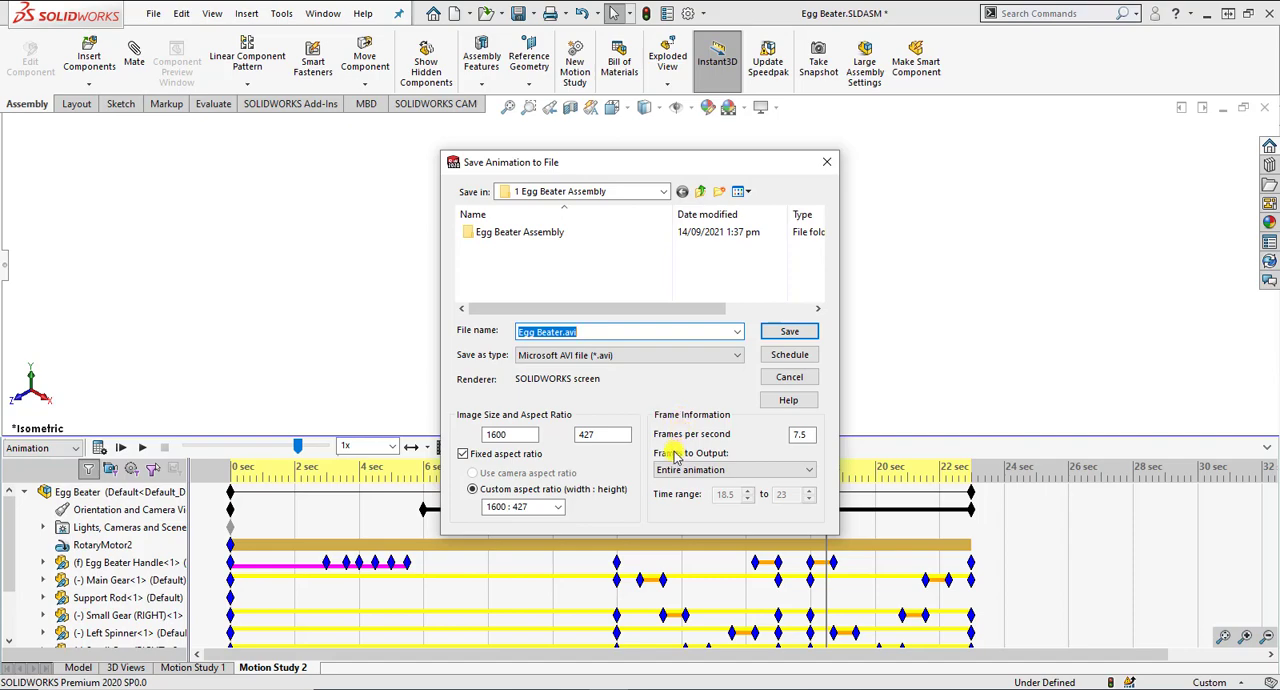
click(777, 337)
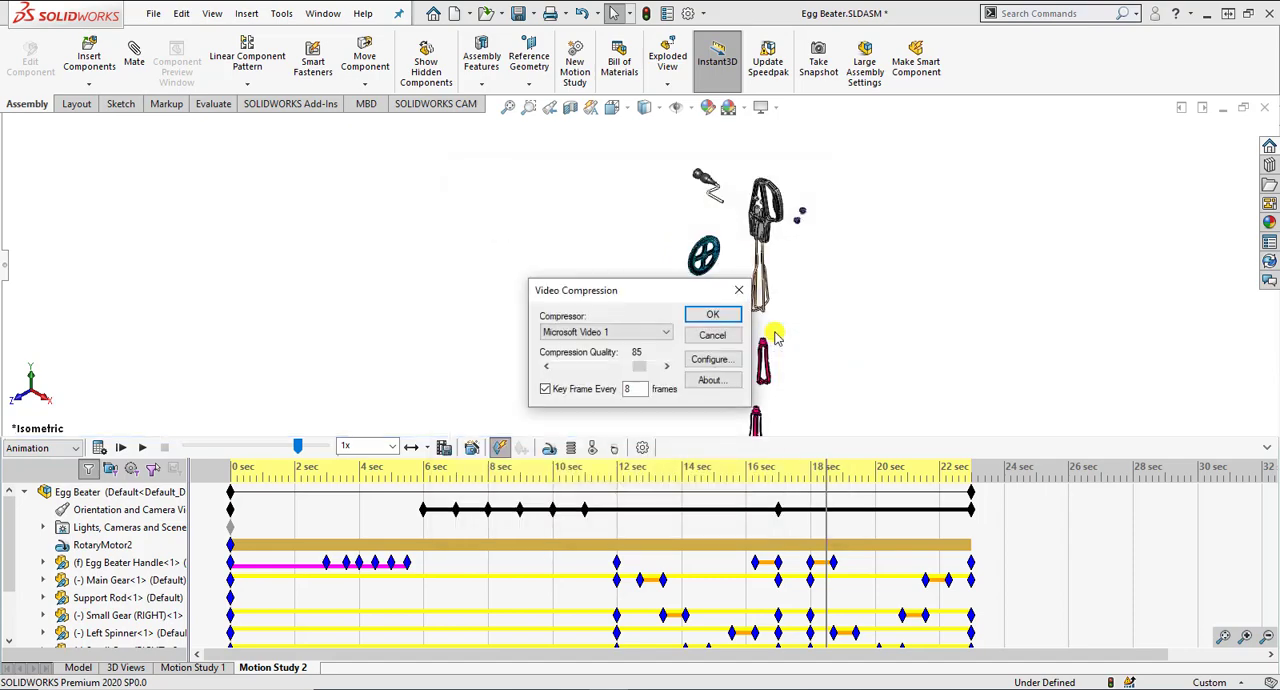
click(664, 331)
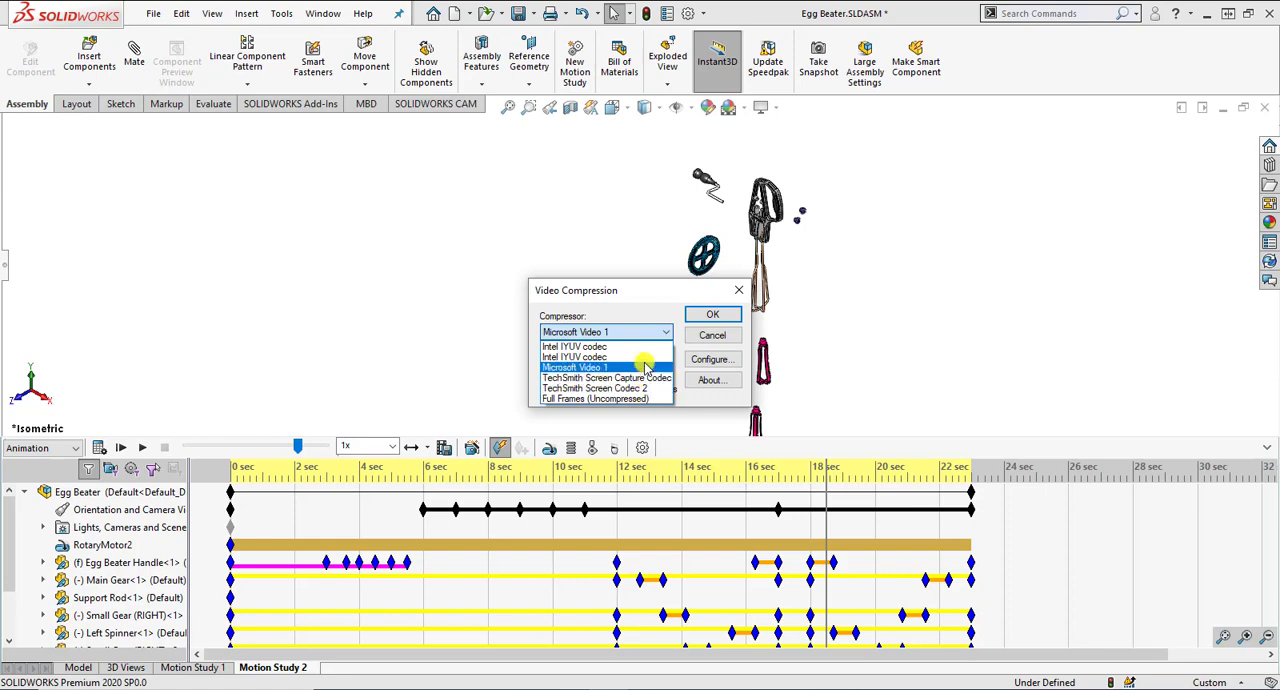
click(643, 310)
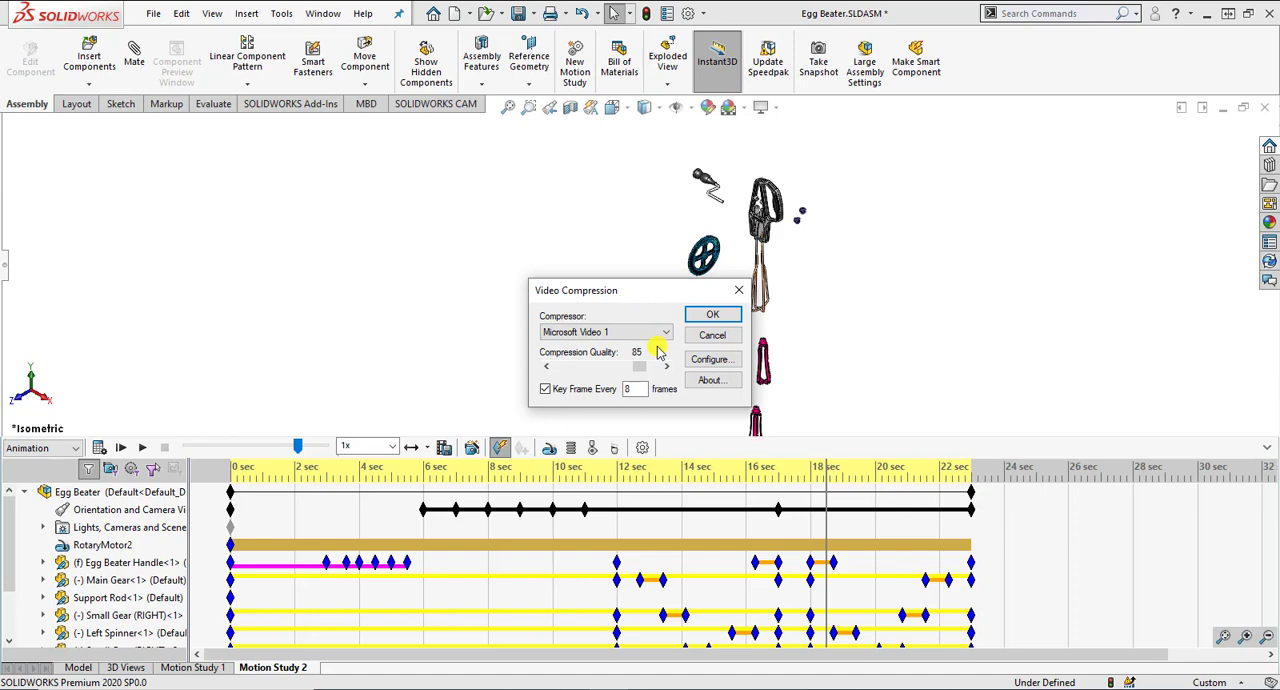
click(716, 316)
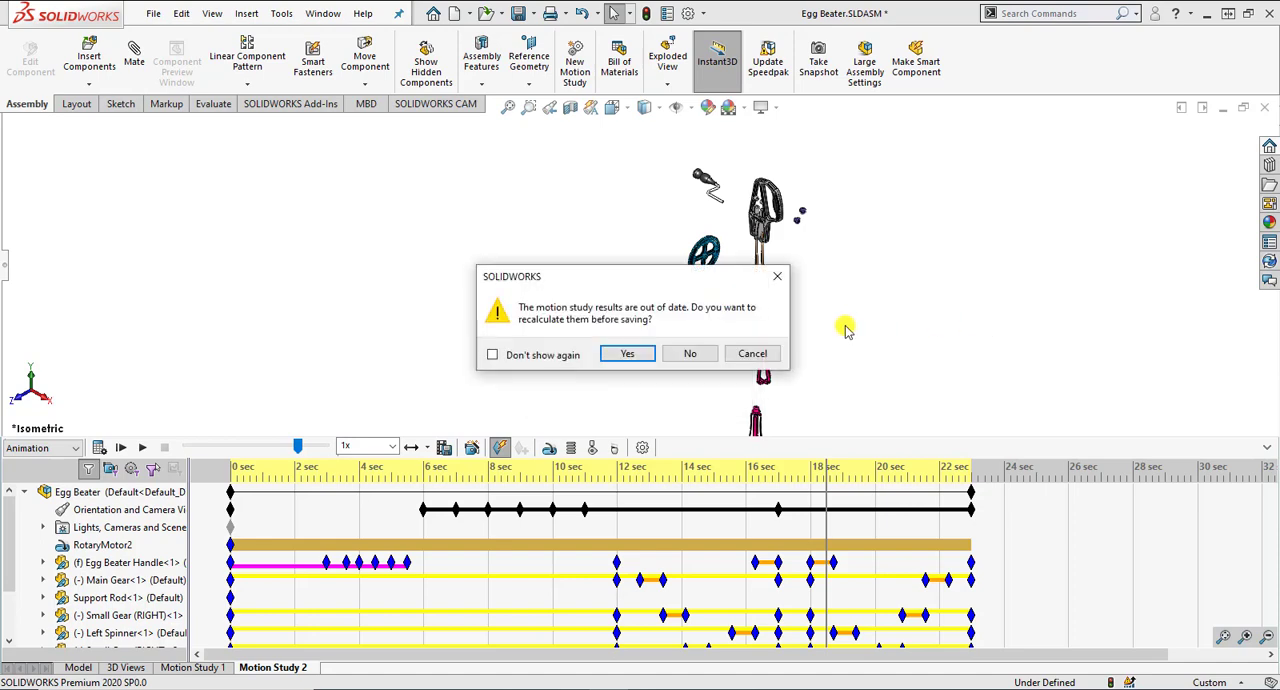
click(630, 354)
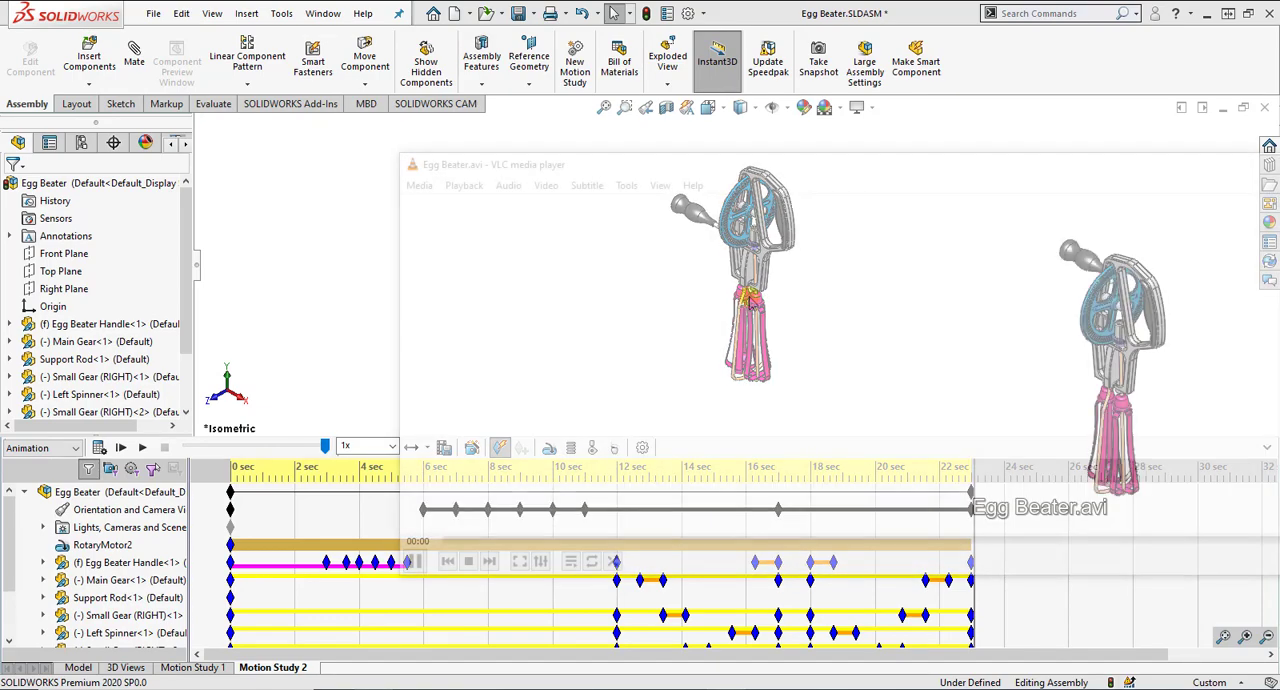
Step: Review the saved Egg Beater.avi in a resized VLC media player window, skipping to near its end, and close the player
drag(1052, 161, 658, 135)
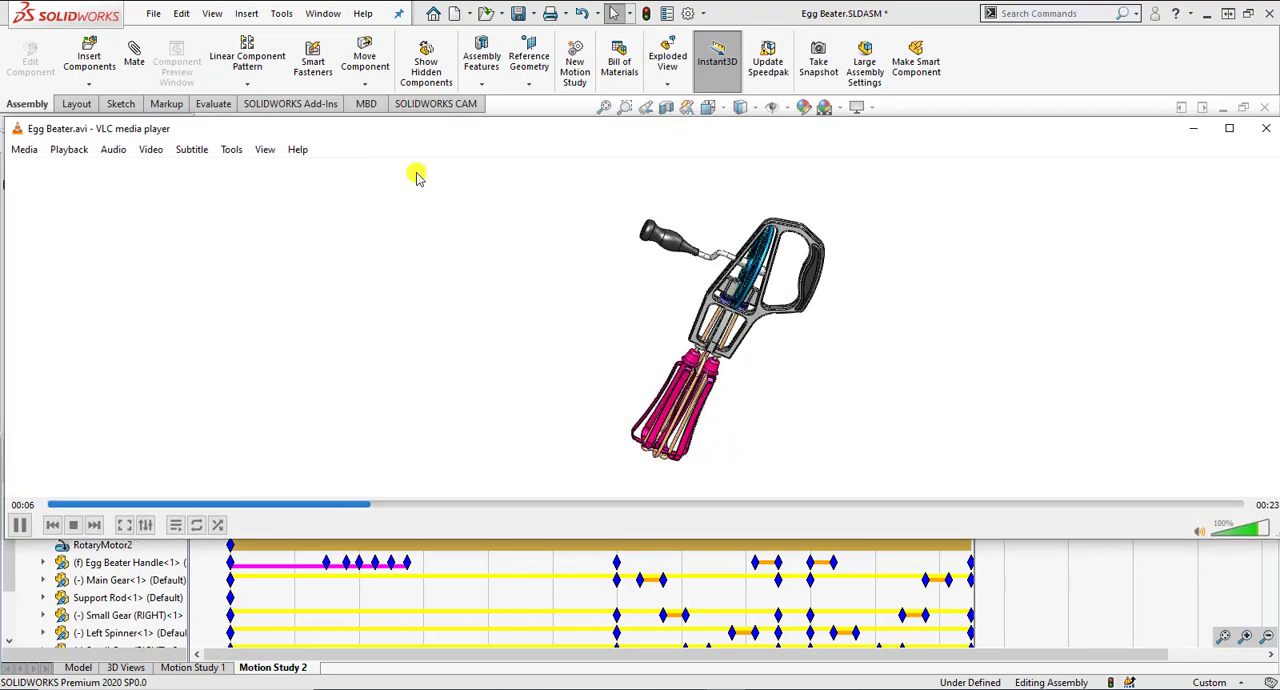
drag(10, 119, 603, 237)
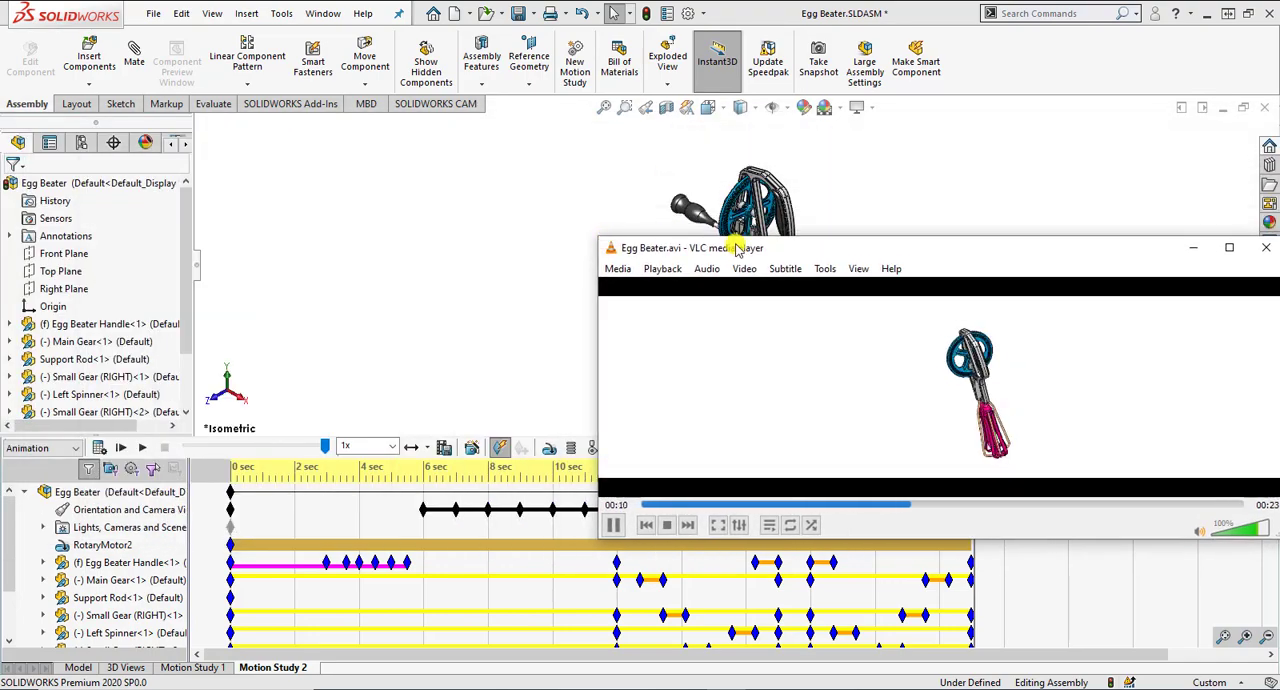
drag(735, 244, 451, 155)
drag(728, 449, 733, 620)
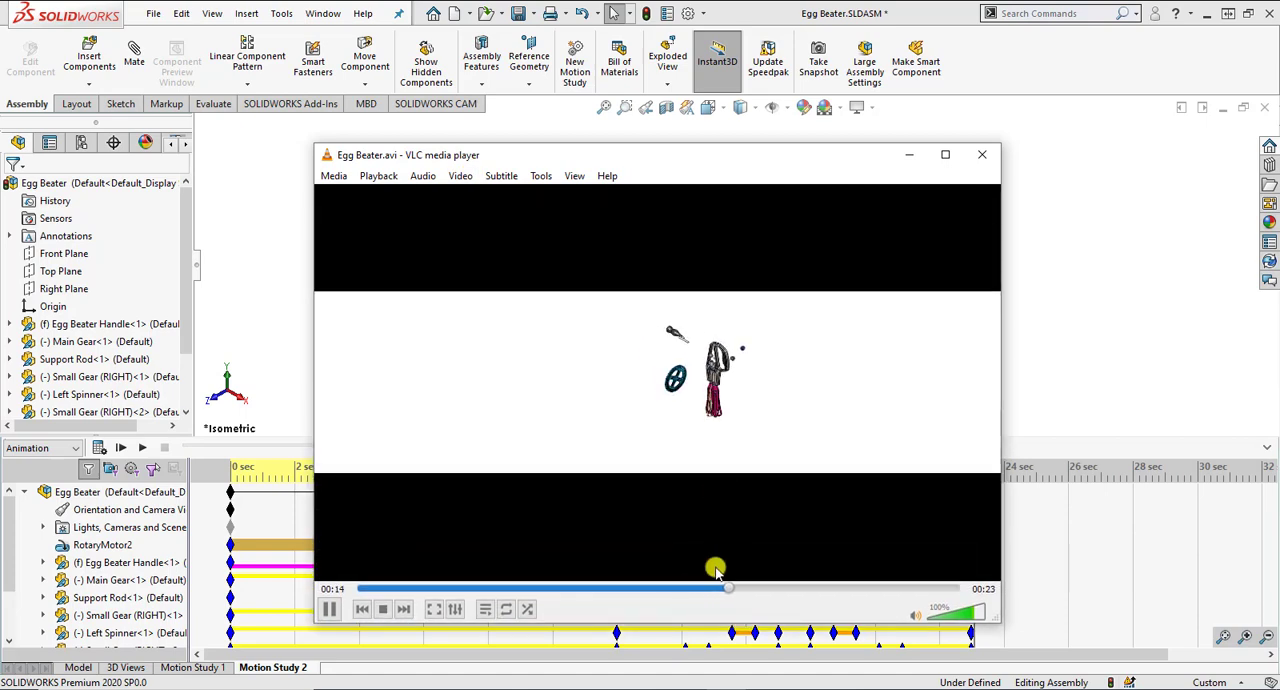
click(927, 592)
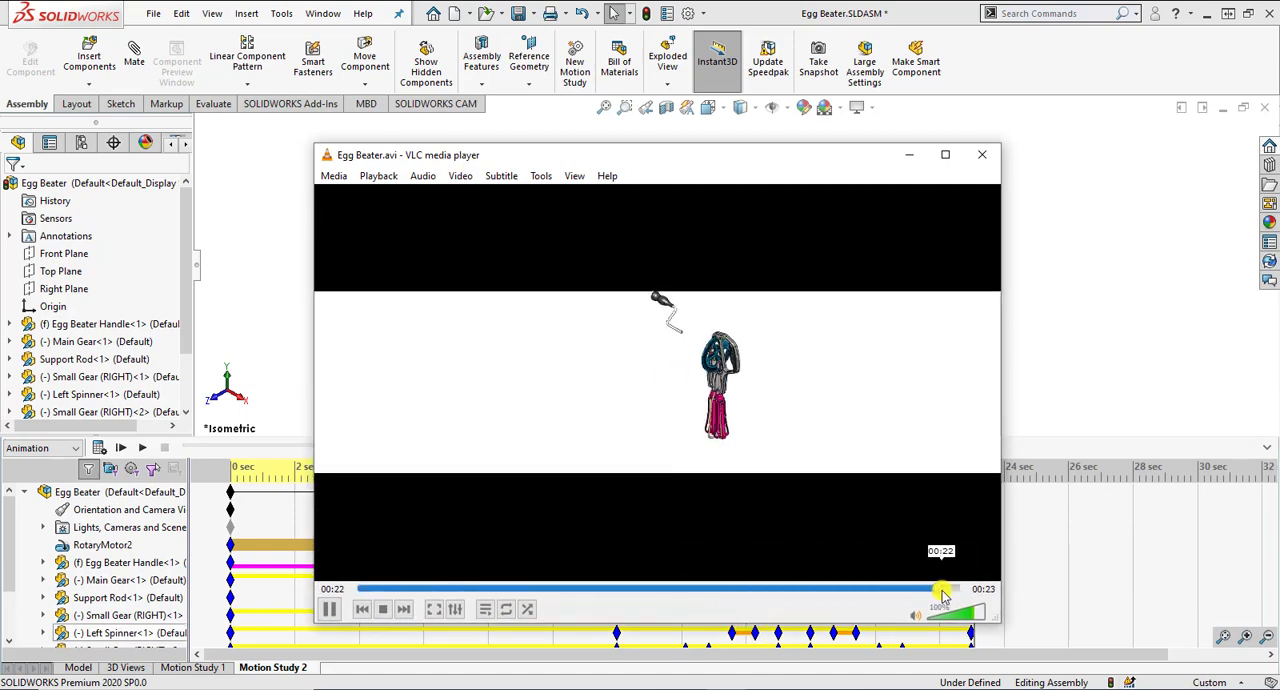
click(773, 155)
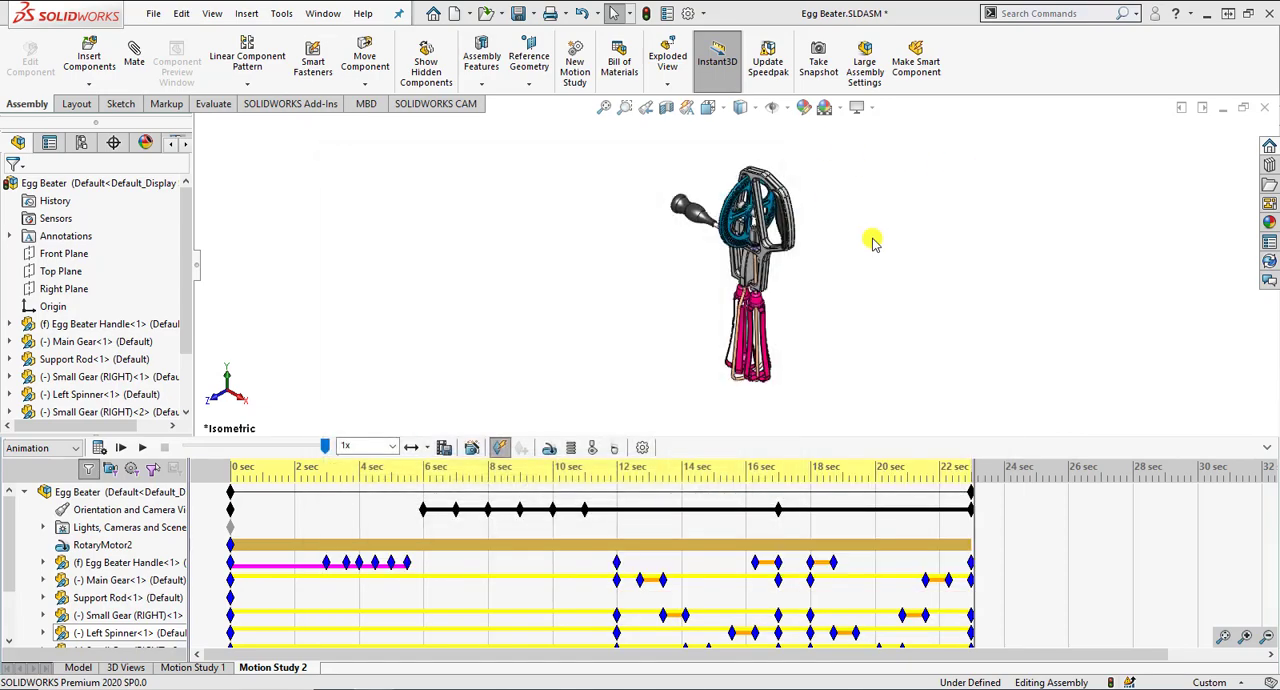